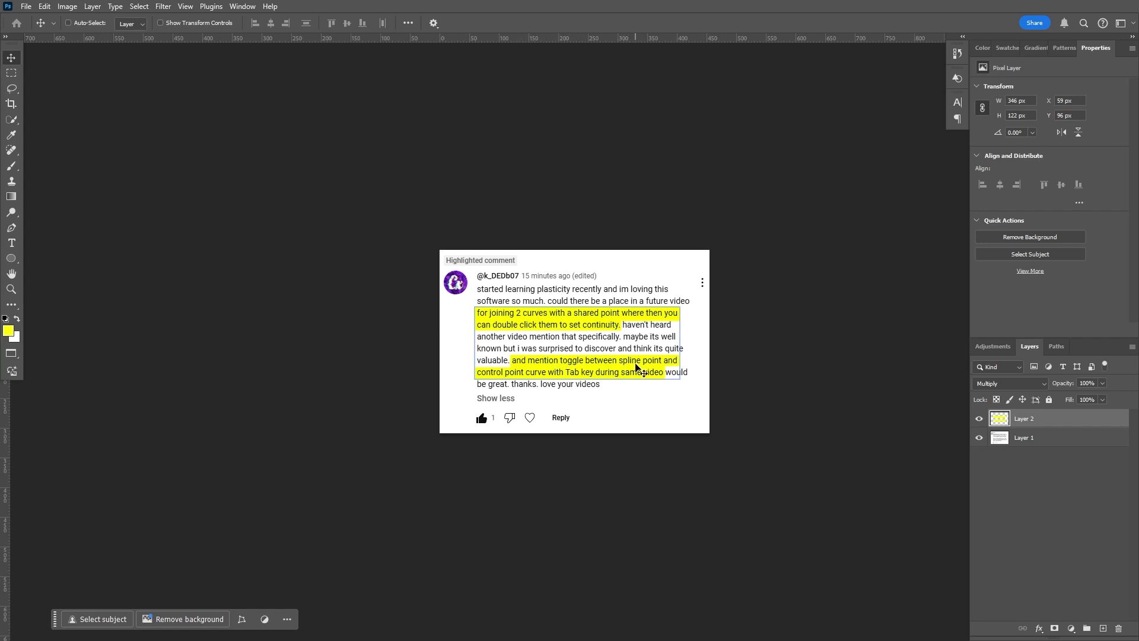
{"action": "left_click", "coordinate": [466, 347], "text": "ctrl"}
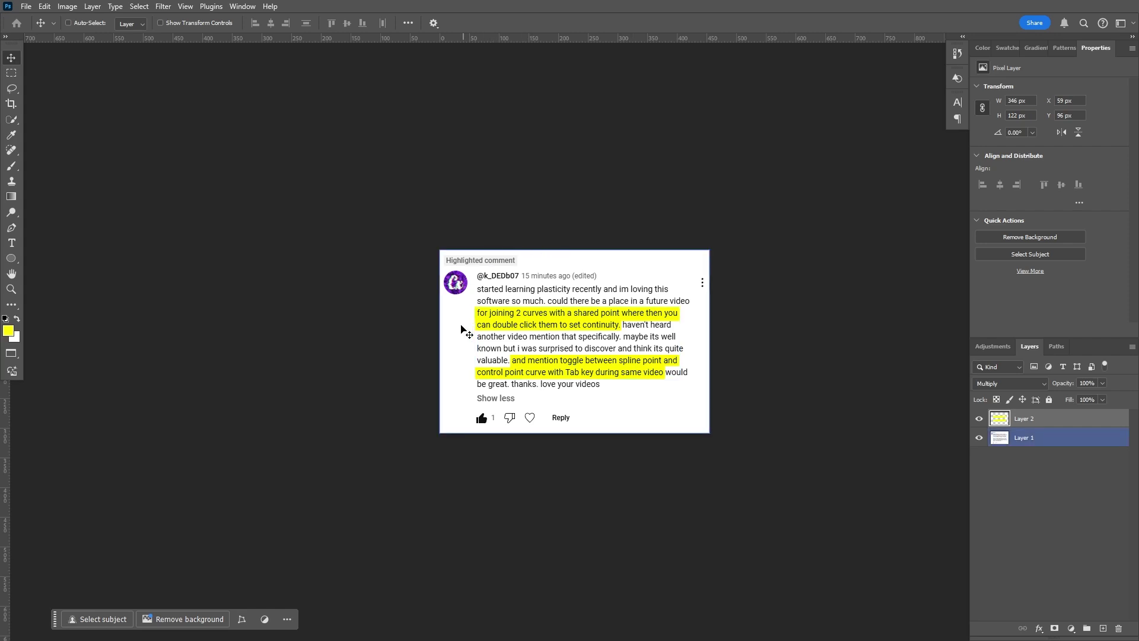
{"action": "left_click", "coordinate": [757, 422], "text": "ctrl"}
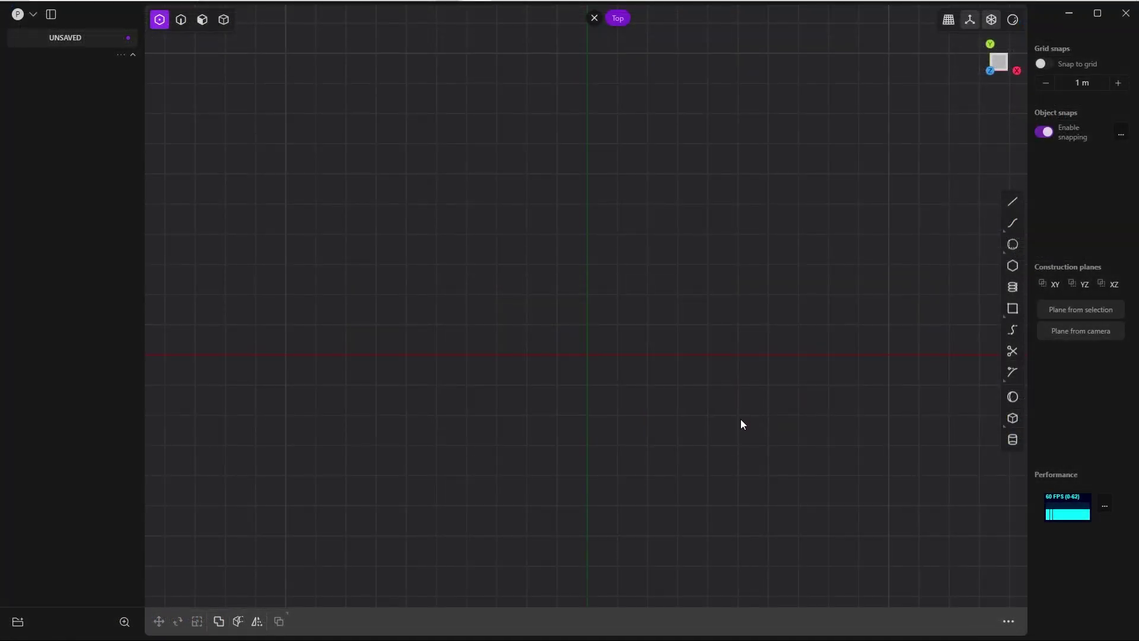
Draw a three-point spline curve about 11.5 m long, with both ends on the Y axis and the middle bulging towards negative X.
{"action": "left_click", "coordinate": [1011, 224]}
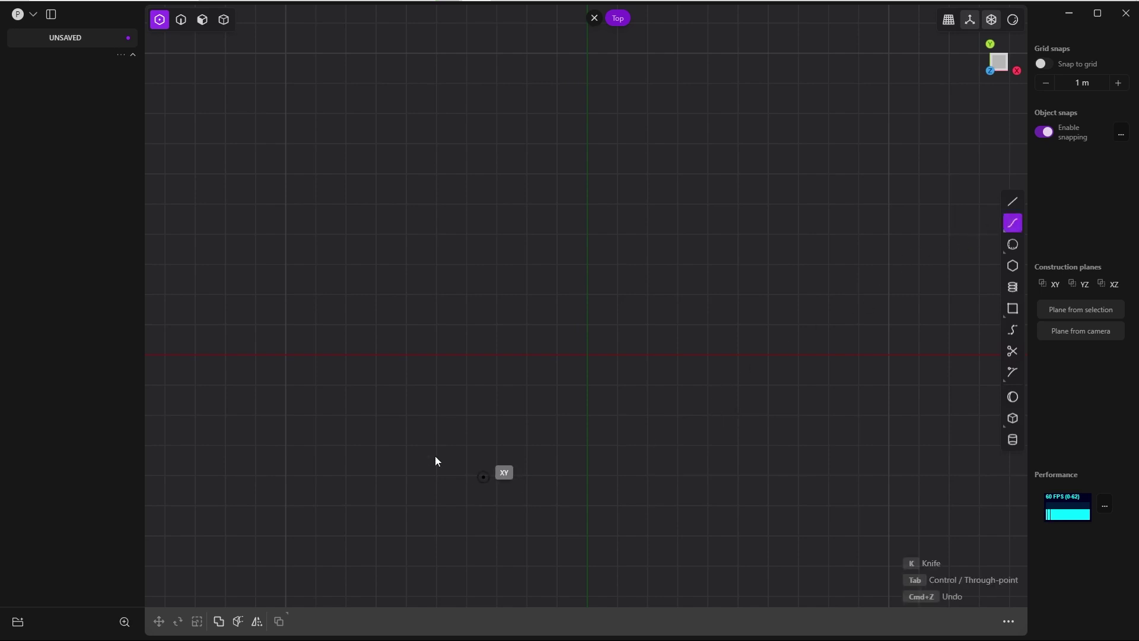
{"action": "left_click", "coordinate": [587, 451]}
{"action": "left_click", "coordinate": [501, 286]}
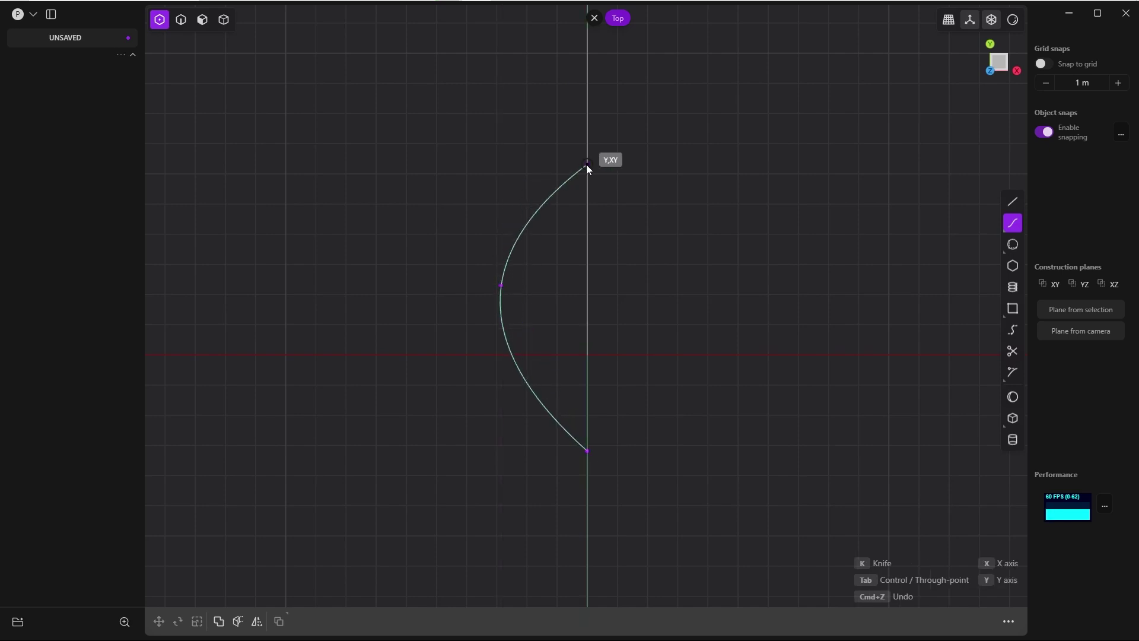
{"action": "left_click", "coordinate": [588, 163]}
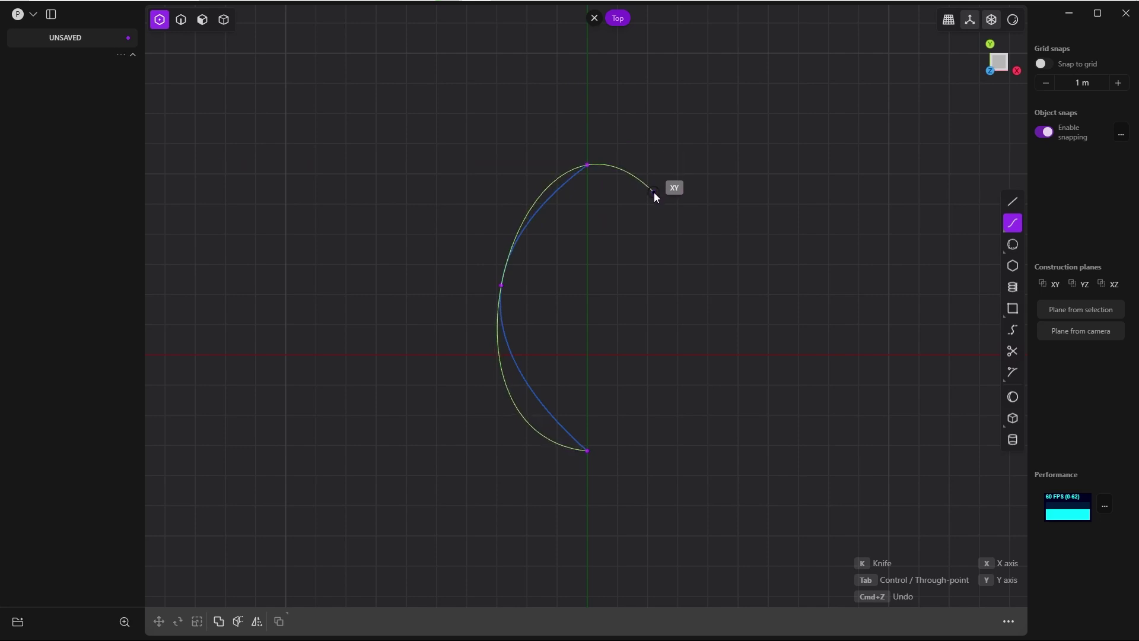
{"action": "right_click", "coordinate": [650, 195]}
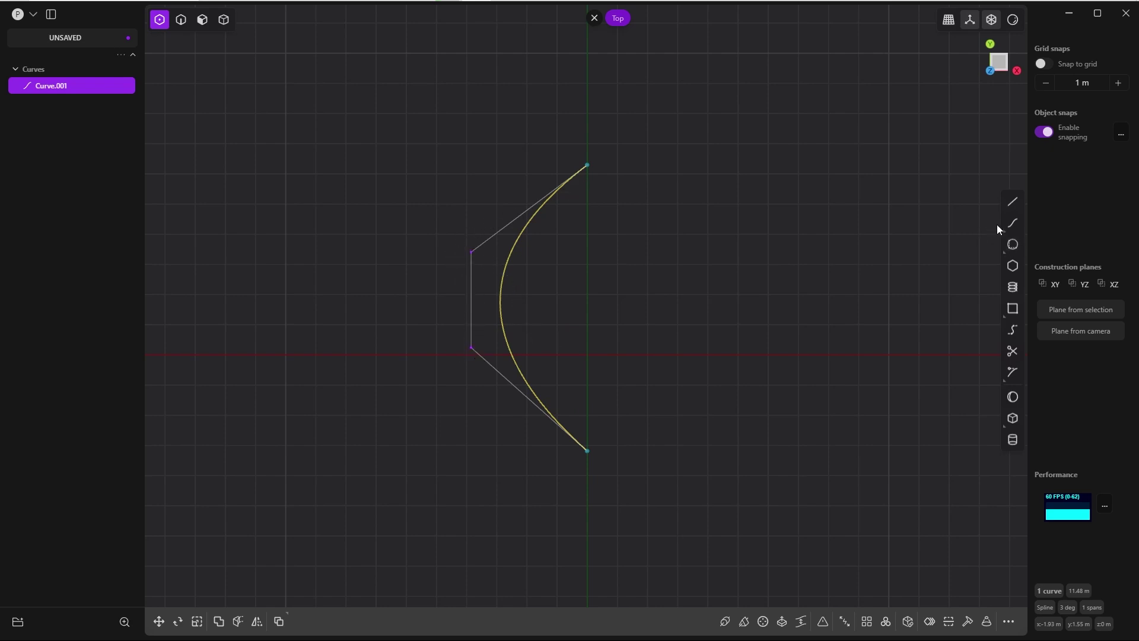
Draw a three-point control point curve about 9.6 m long, just beside the first curve on its positive X side.
{"action": "mouse_move", "coordinate": [1008, 230]}
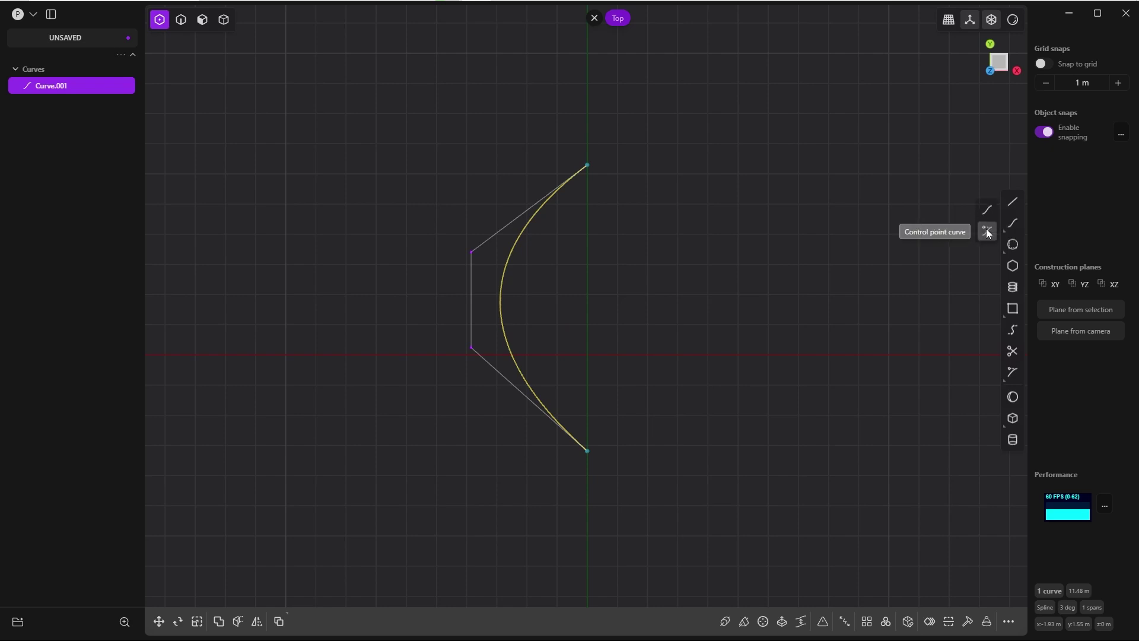
{"action": "left_click", "coordinate": [988, 233]}
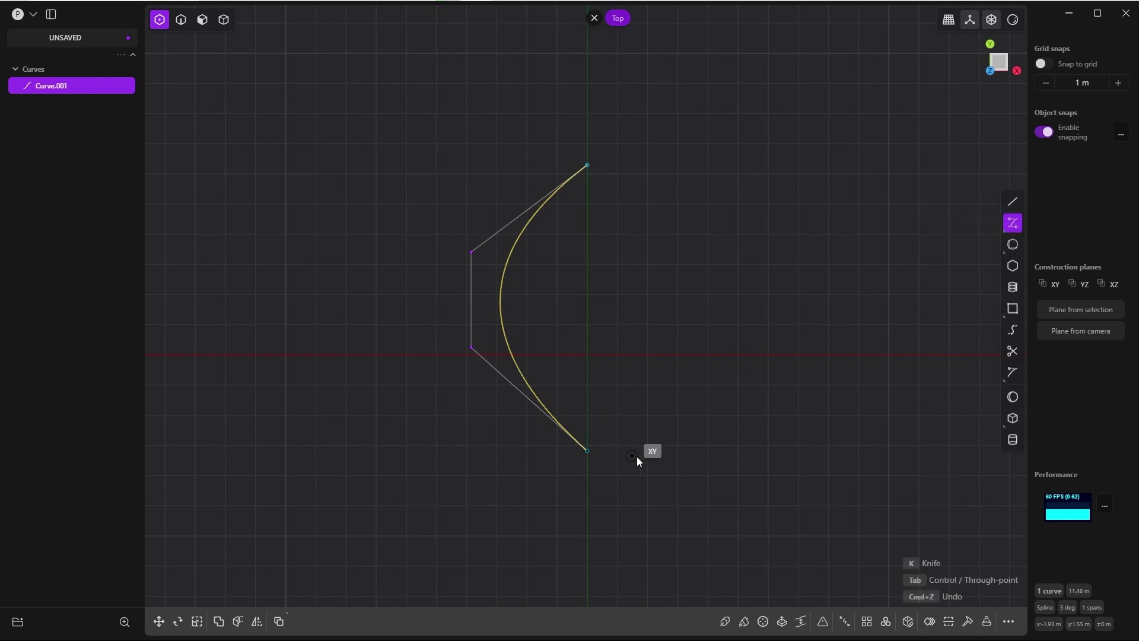
{"action": "left_click", "coordinate": [657, 450]}
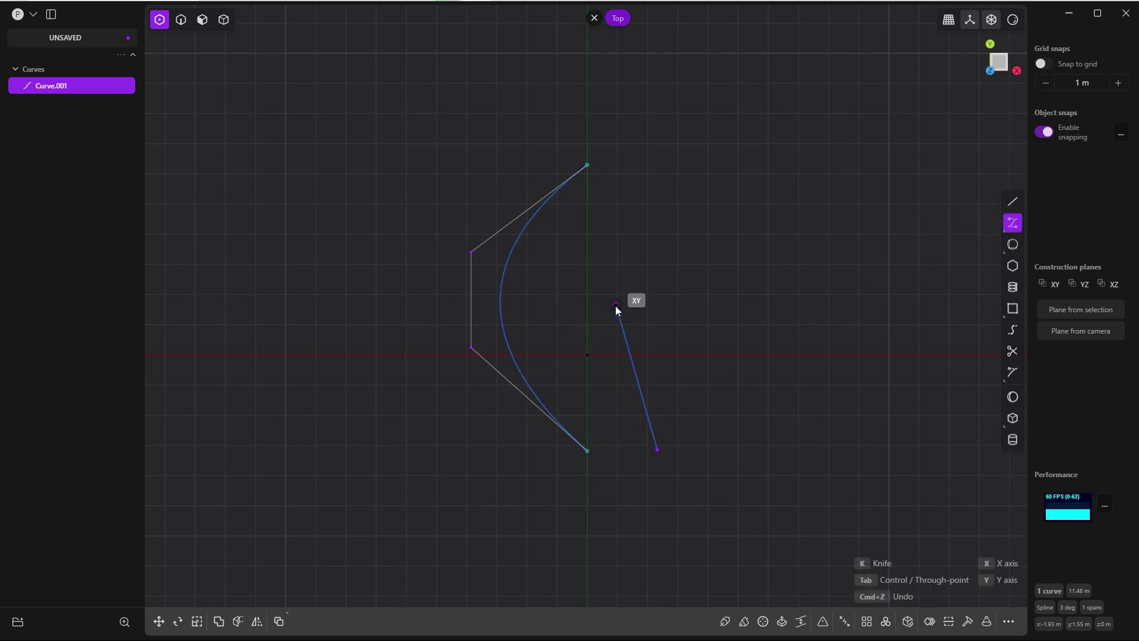
{"action": "left_click", "coordinate": [614, 302]}
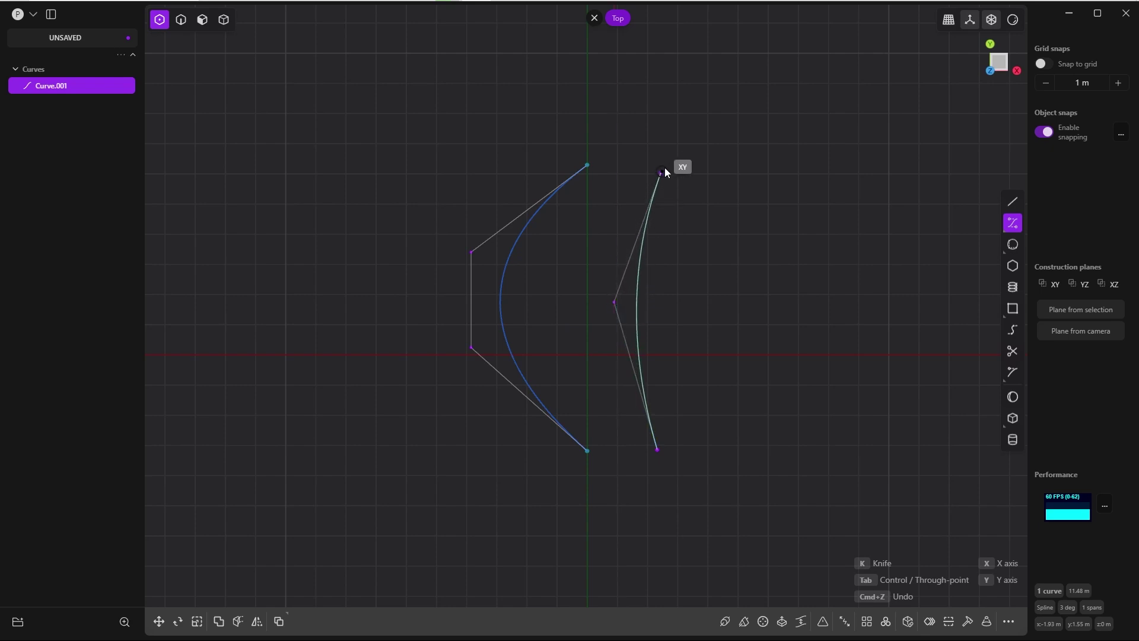
{"action": "left_click", "coordinate": [662, 166]}
{"action": "right_click", "coordinate": [636, 195]}
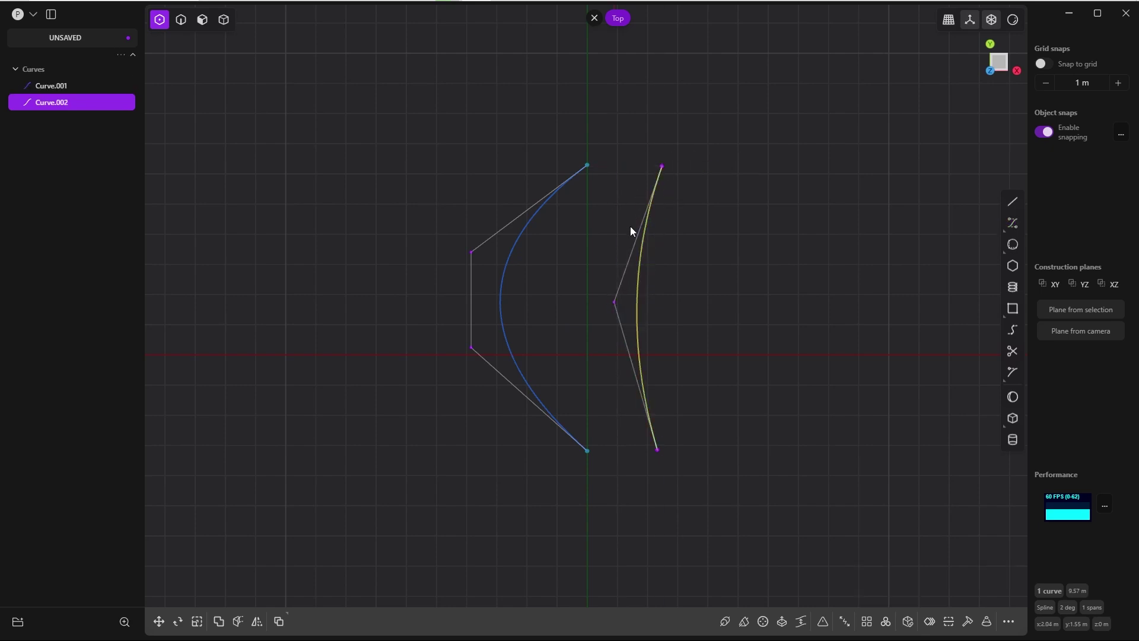
Draw an S-shaped control point curve with six points, about 33 m long, in the empty area beyond the two short curves.
{"action": "middle_click_drag", "start_coordinate": [677, 361], "coordinate": [494, 380], "text": "shift"}
{"action": "scroll", "coordinate": [494, 380], "scroll_direction": "down", "scroll_amount": 3}
{"action": "left_click", "coordinate": [1012, 226]}
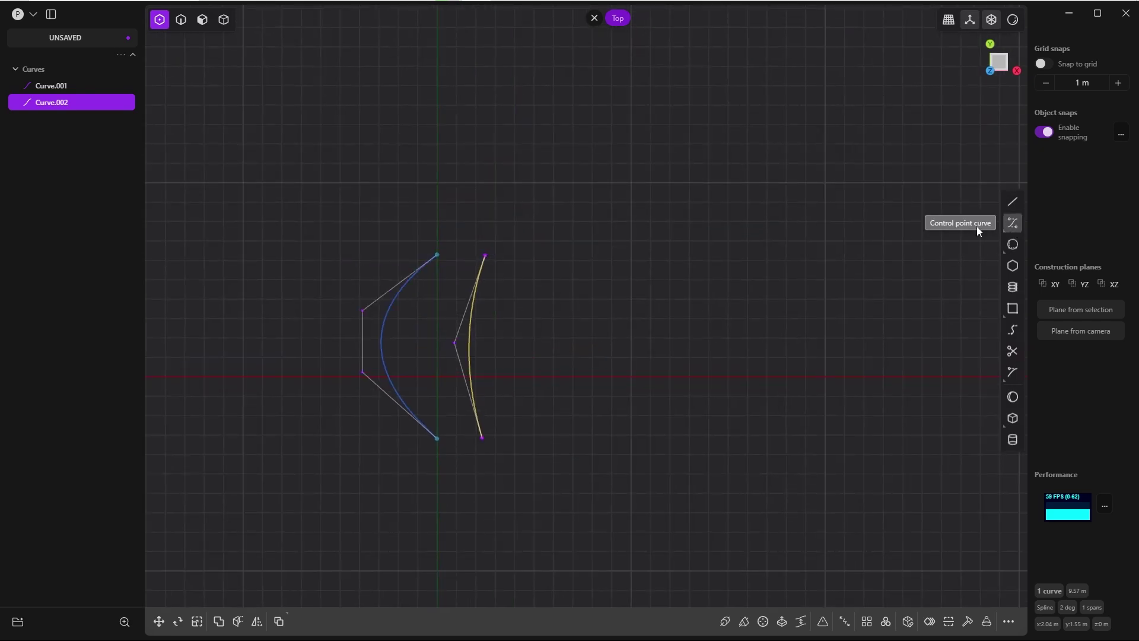
{"action": "left_click", "coordinate": [1012, 223]}
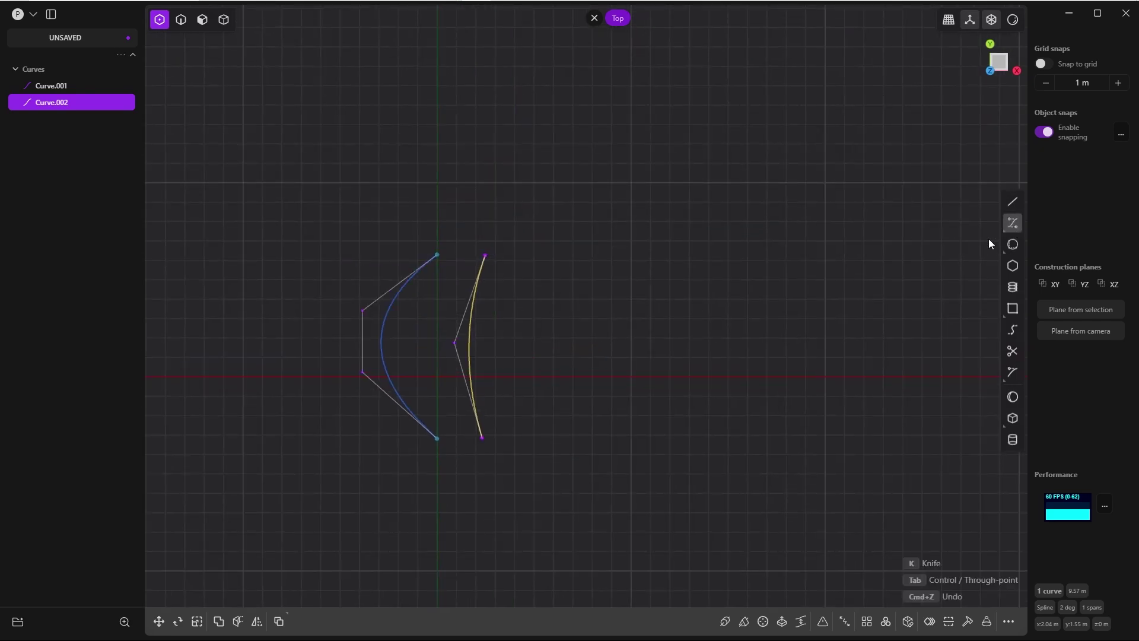
{"action": "left_click", "coordinate": [600, 354]}
{"action": "left_click", "coordinate": [644, 240]}
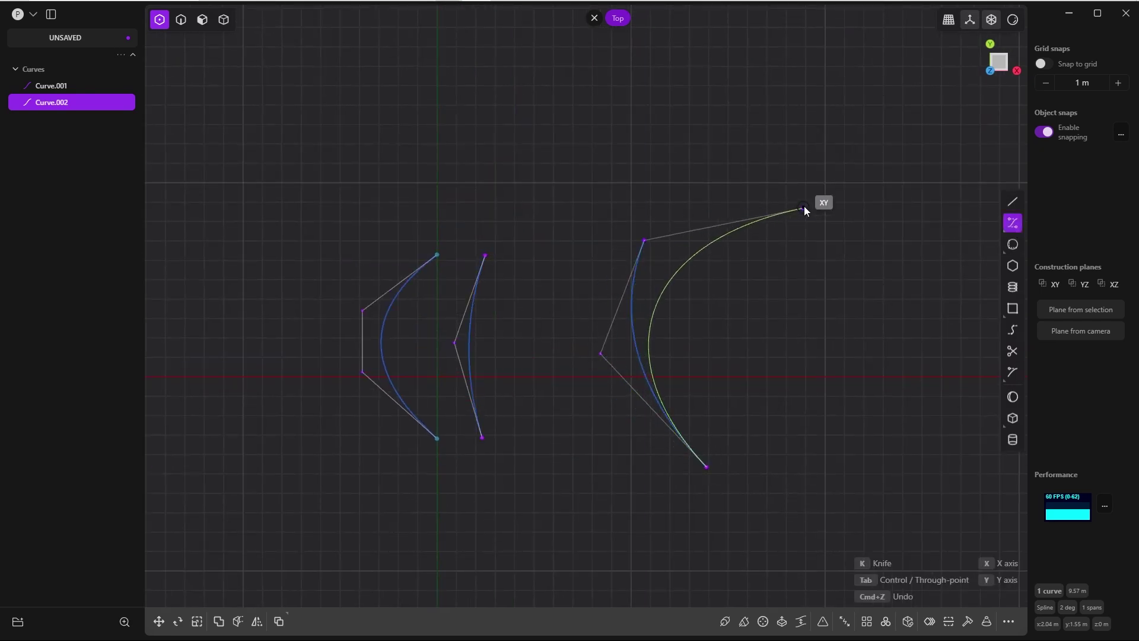
{"action": "left_click", "coordinate": [805, 206]}
{"action": "left_click", "coordinate": [796, 105]}
{"action": "left_click", "coordinate": [584, 61]}
{"action": "right_click", "coordinate": [426, 105]}
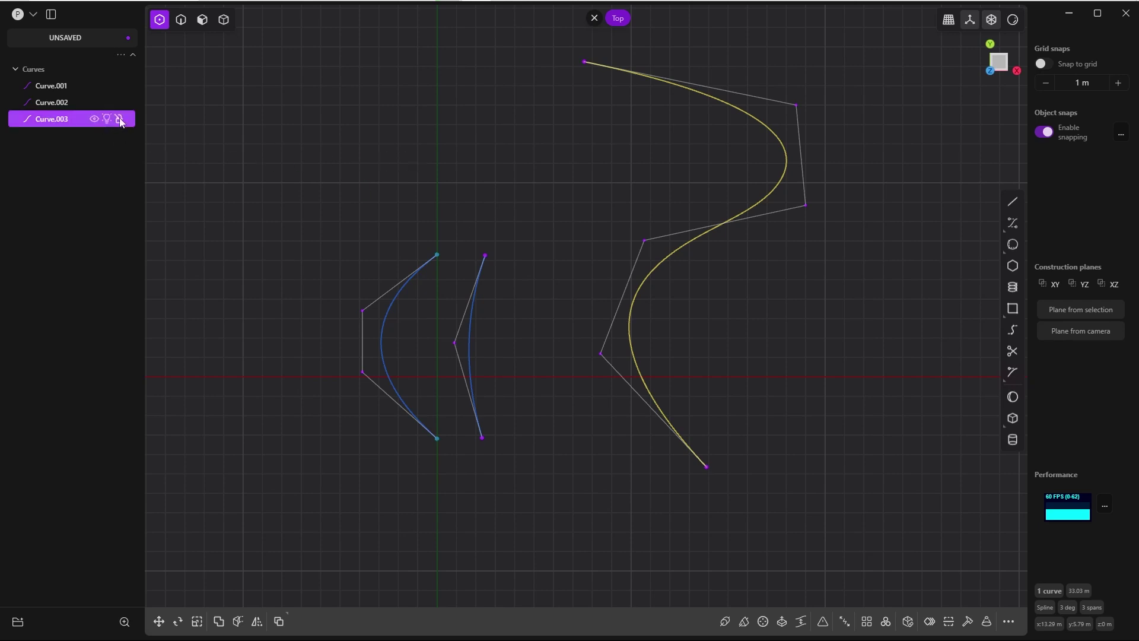
Lock the S-shaped curve and draw a spline curve that passes through its six control points.
{"action": "left_click", "coordinate": [120, 121]}
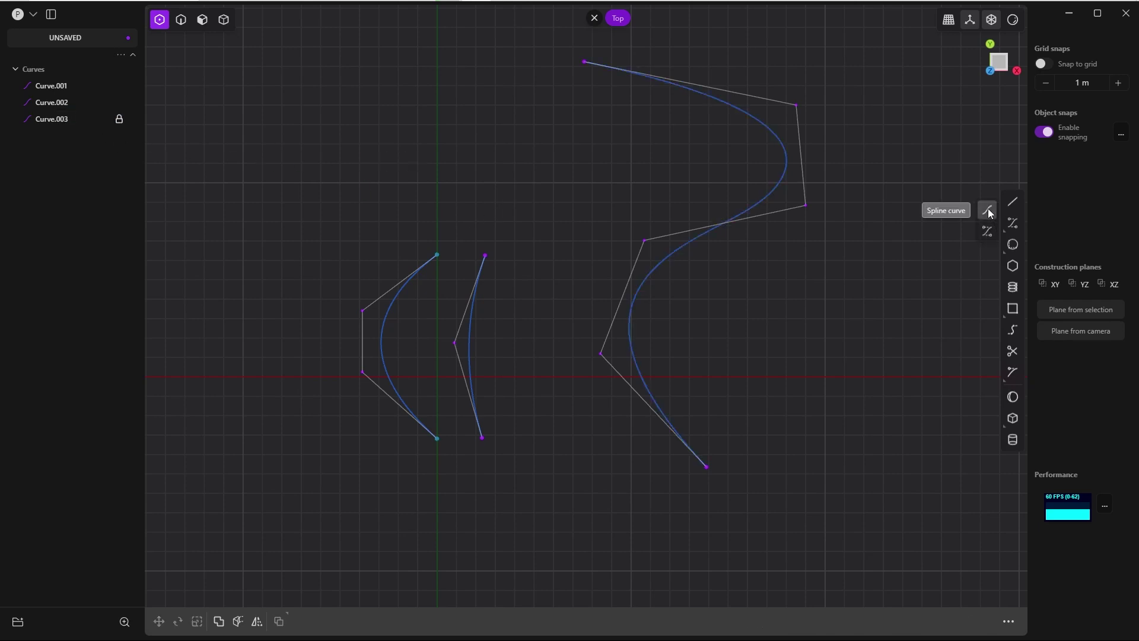
{"action": "left_click", "coordinate": [988, 212]}
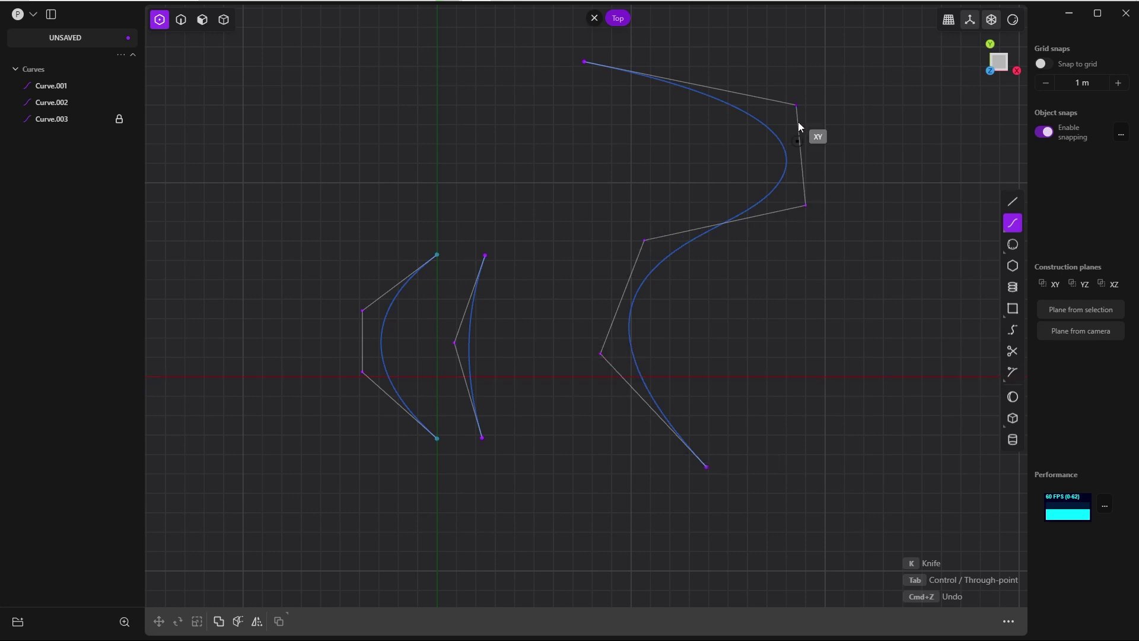
{"action": "left_click", "coordinate": [706, 466]}
{"action": "left_click", "coordinate": [601, 354]}
{"action": "left_click", "coordinate": [804, 206]}
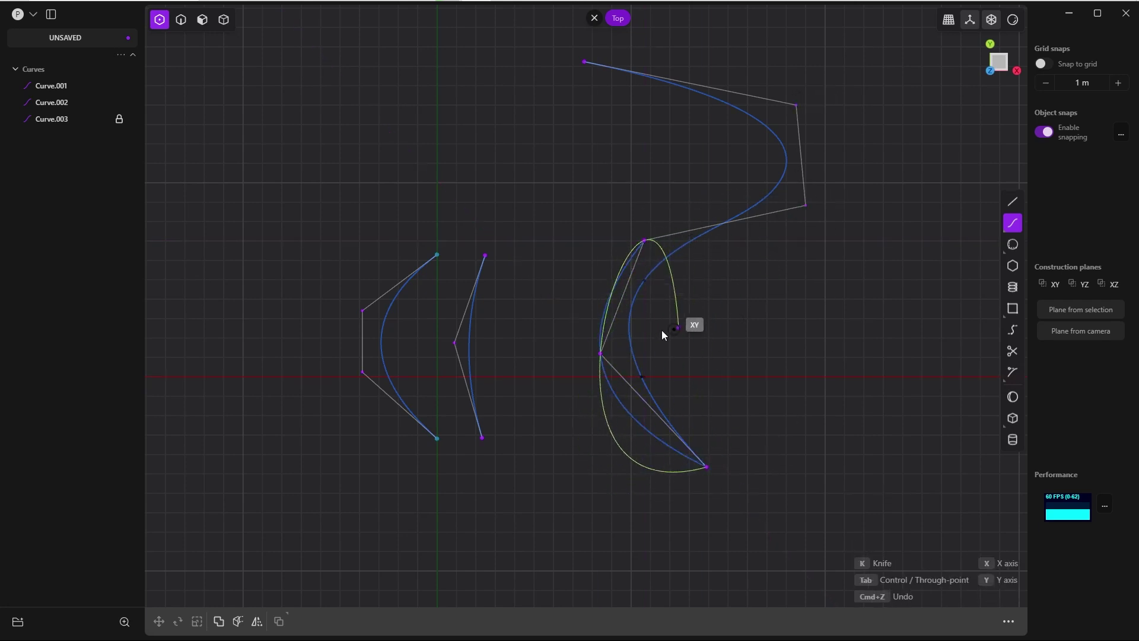
{"action": "left_click", "coordinate": [804, 204]}
{"action": "left_click", "coordinate": [796, 105]}
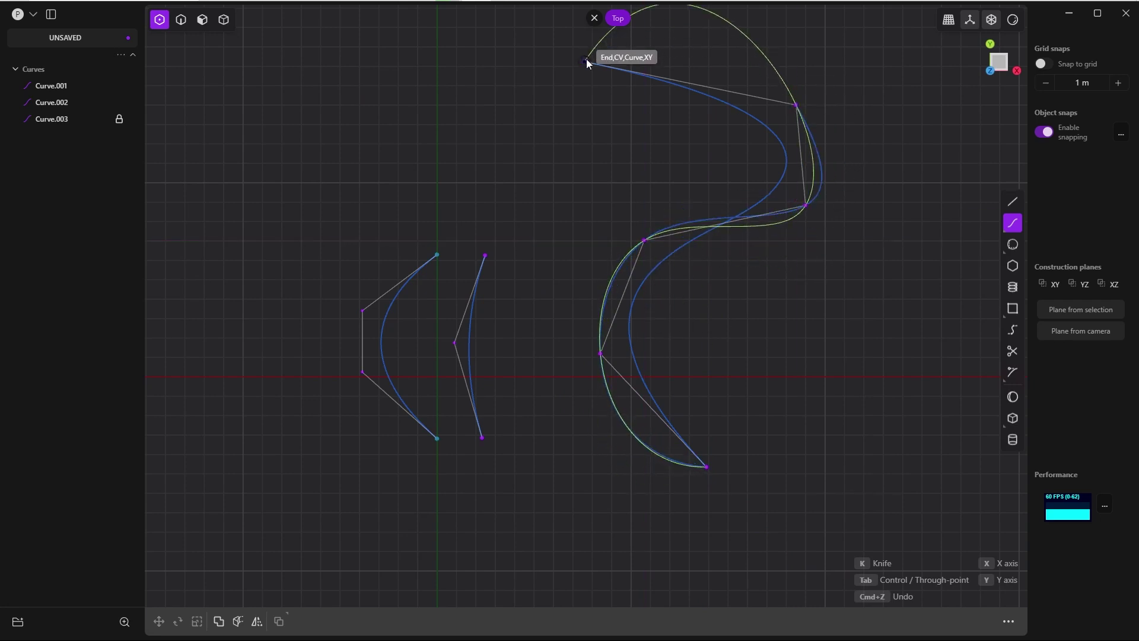
{"action": "left_click", "coordinate": [585, 62]}
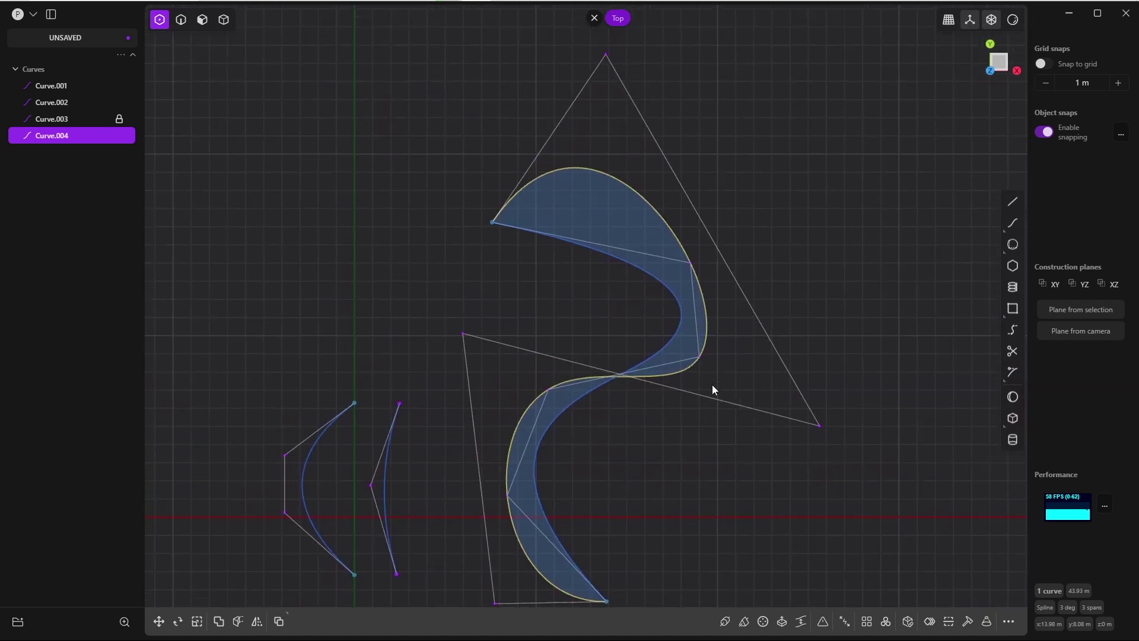
Move the new spline about 14 m along X, away from the locked curve, in edge selection mode, and deselect it.
{"action": "scroll", "coordinate": [716, 318], "scroll_direction": "down", "scroll_amount": 2}
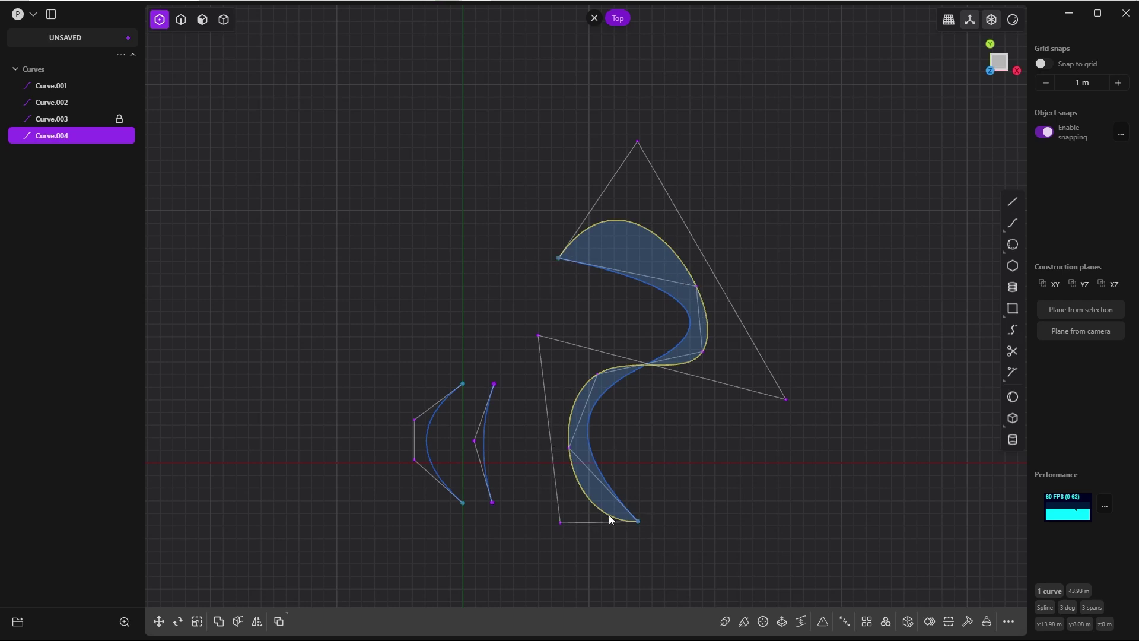
{"action": "key", "text": "2"}
{"action": "key", "text": "g"}
{"action": "left_click_drag", "start_coordinate": [688, 362], "coordinate": [867, 362]}
{"action": "left_click", "coordinate": [348, 587]}
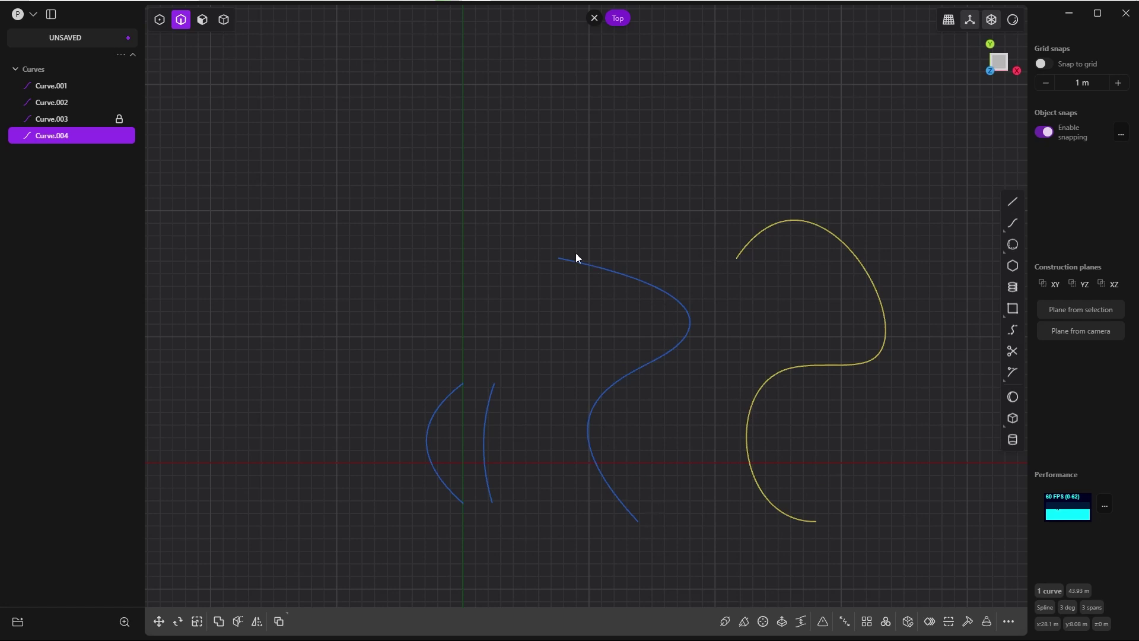
{"action": "left_click", "coordinate": [601, 501]}
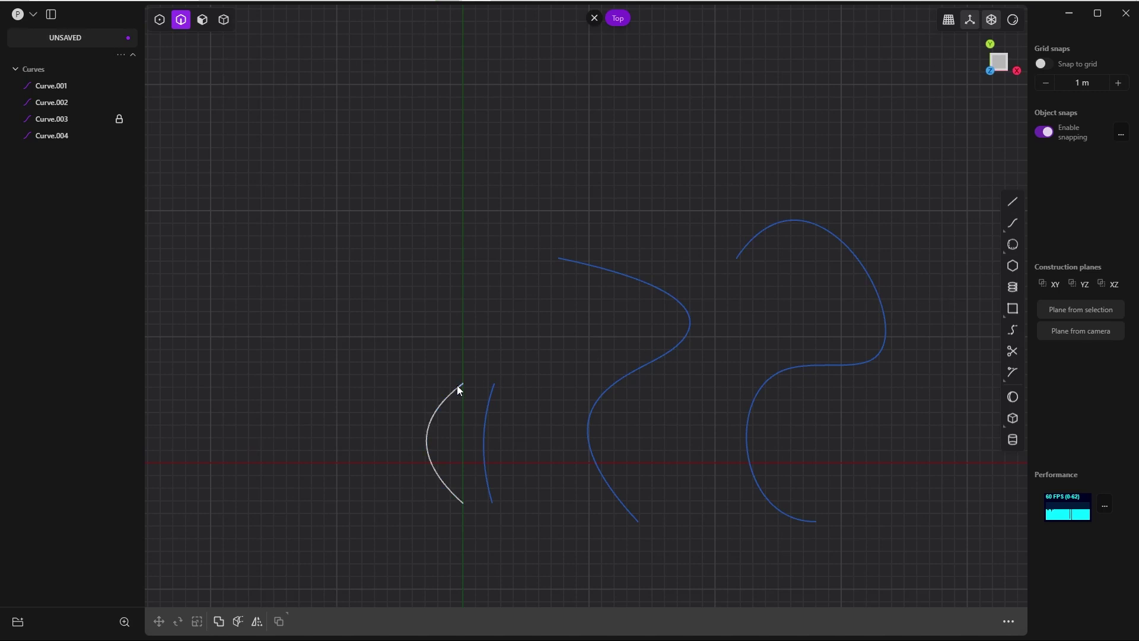
Start a spline curve on the negative X side with two through-points, switch it to control-point mode, and add two zigzag points.
{"action": "left_click", "coordinate": [1012, 223]}
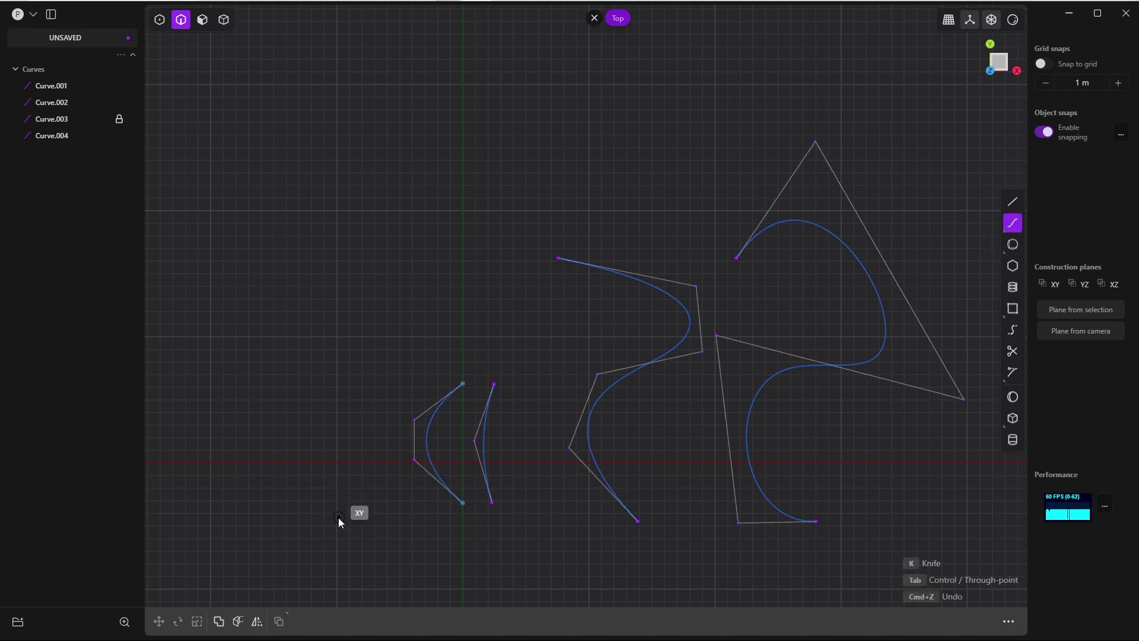
{"action": "left_click", "coordinate": [338, 518]}
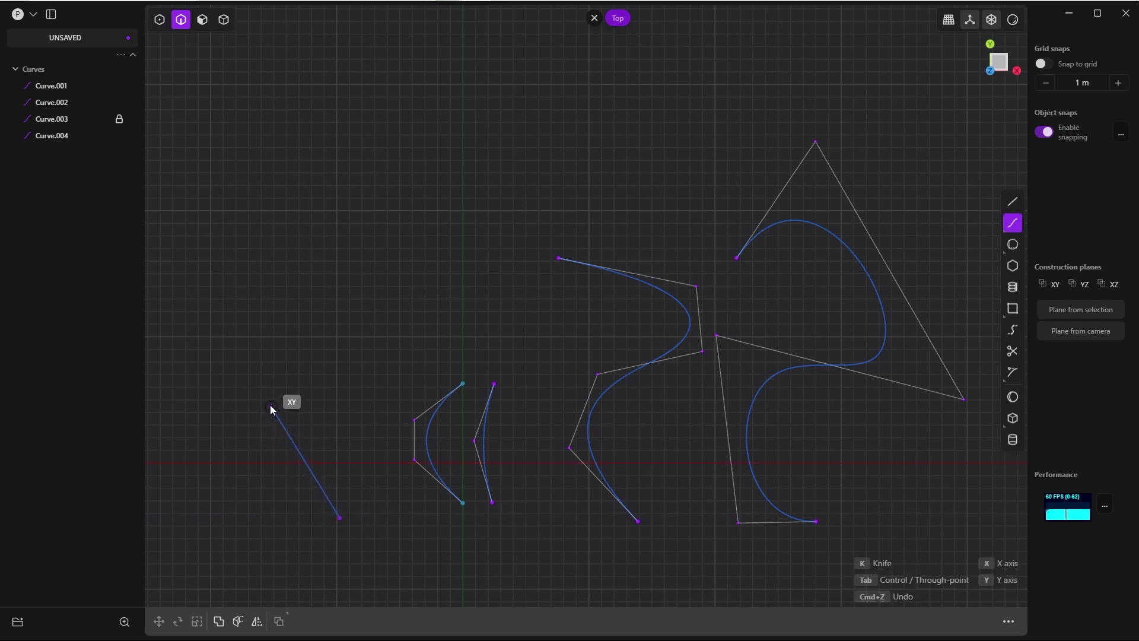
{"action": "left_click", "coordinate": [271, 406]}
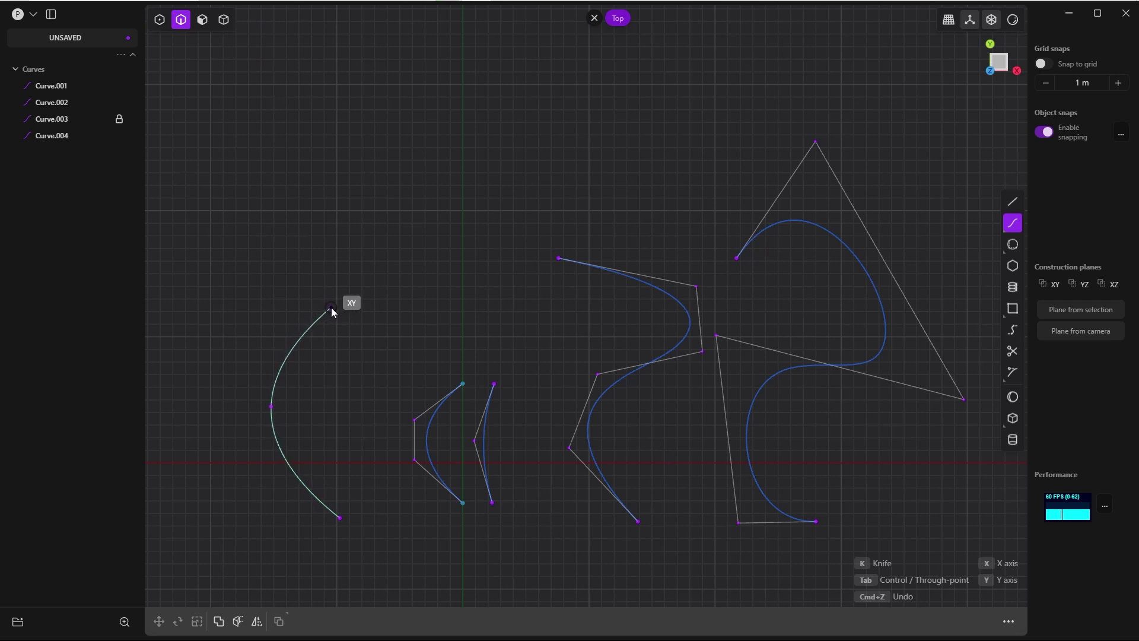
{"action": "key", "text": "Tab"}
{"action": "left_click", "coordinate": [346, 315]}
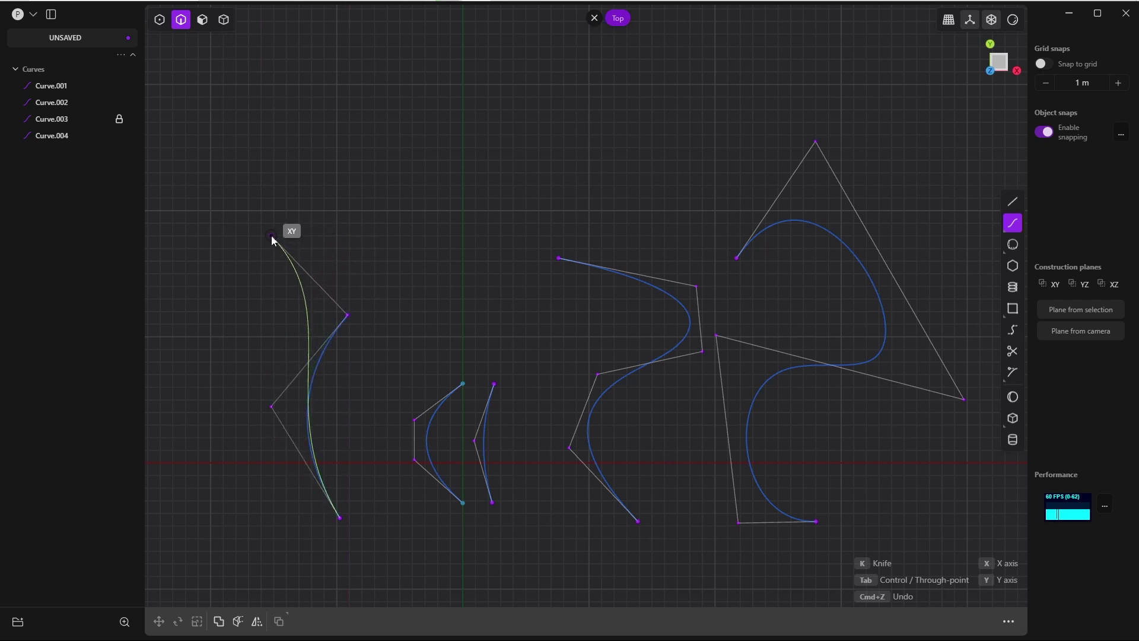
{"action": "left_click", "coordinate": [265, 226]}
{"action": "key", "text": "y"}
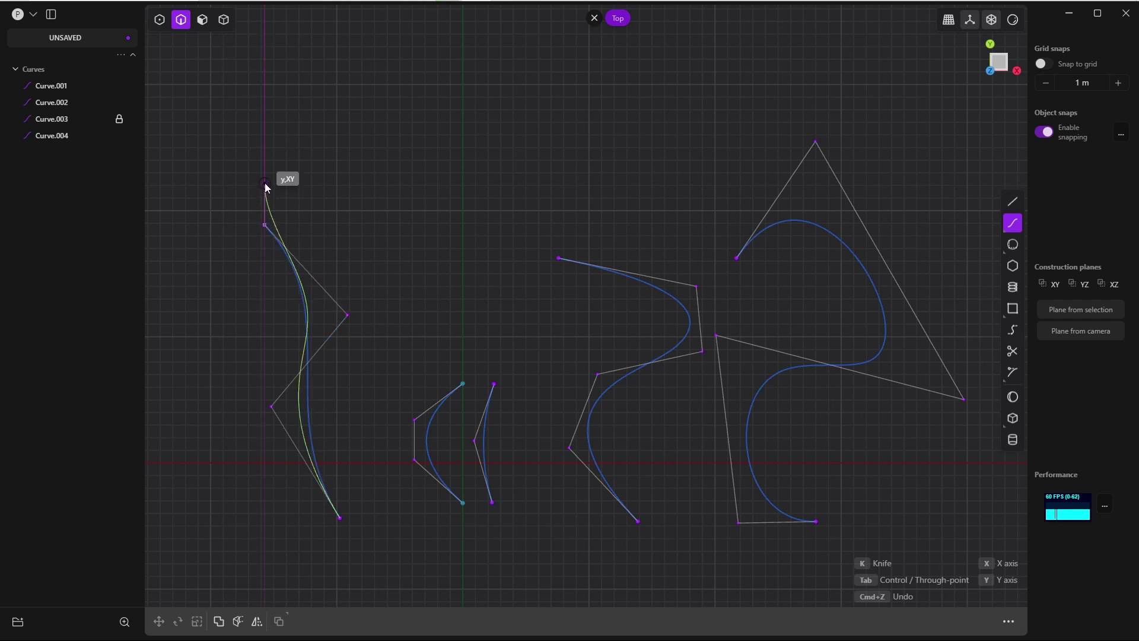
Add three points to the curve in through-point mode, and continue it with two more points in control-point mode.
{"action": "key", "text": "Tab"}
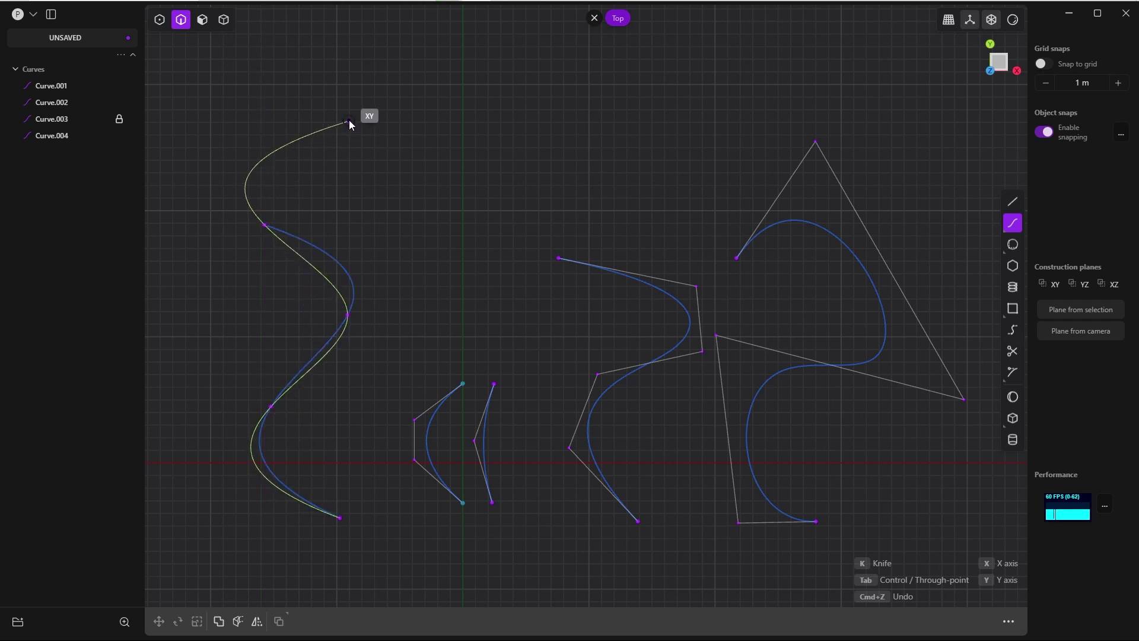
{"action": "left_click", "coordinate": [350, 120]}
{"action": "left_click", "coordinate": [450, 186]}
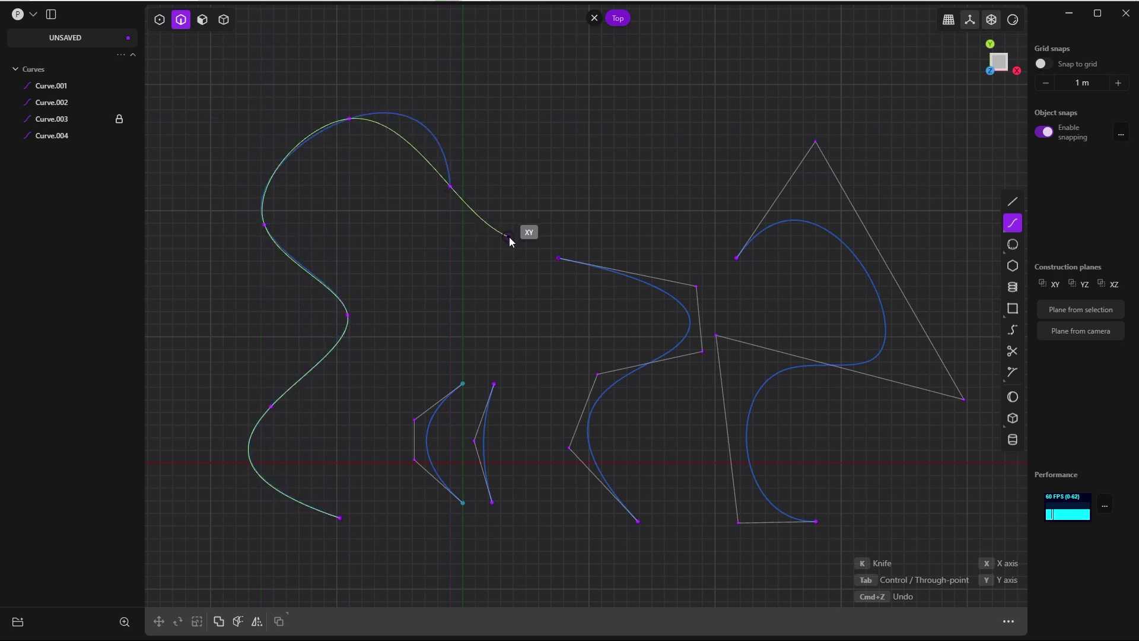
{"action": "left_click", "coordinate": [511, 237]}
{"action": "key", "text": "Tab"}
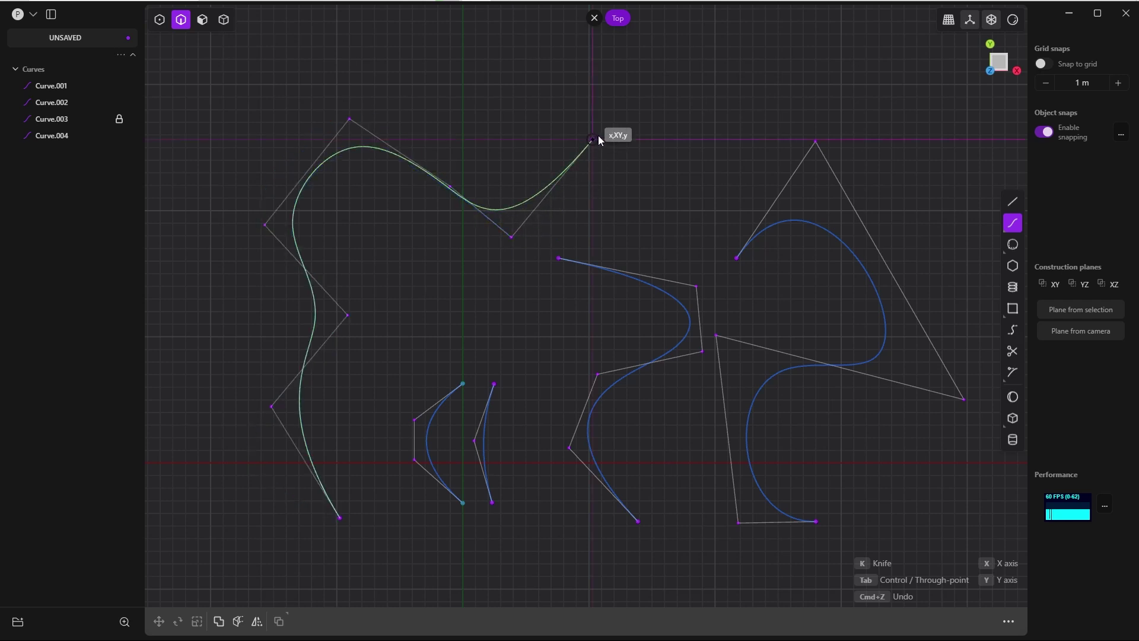
{"action": "left_click", "coordinate": [593, 140]}
{"action": "left_click", "coordinate": [660, 113]}
Switch the curve back to through-point mode, add three points curling around its end, and finish it at about 95 m long.
{"action": "key", "text": "Tab"}
{"action": "left_click", "coordinate": [722, 167]}
{"action": "left_click", "coordinate": [772, 168]}
{"action": "left_click", "coordinate": [791, 95]}
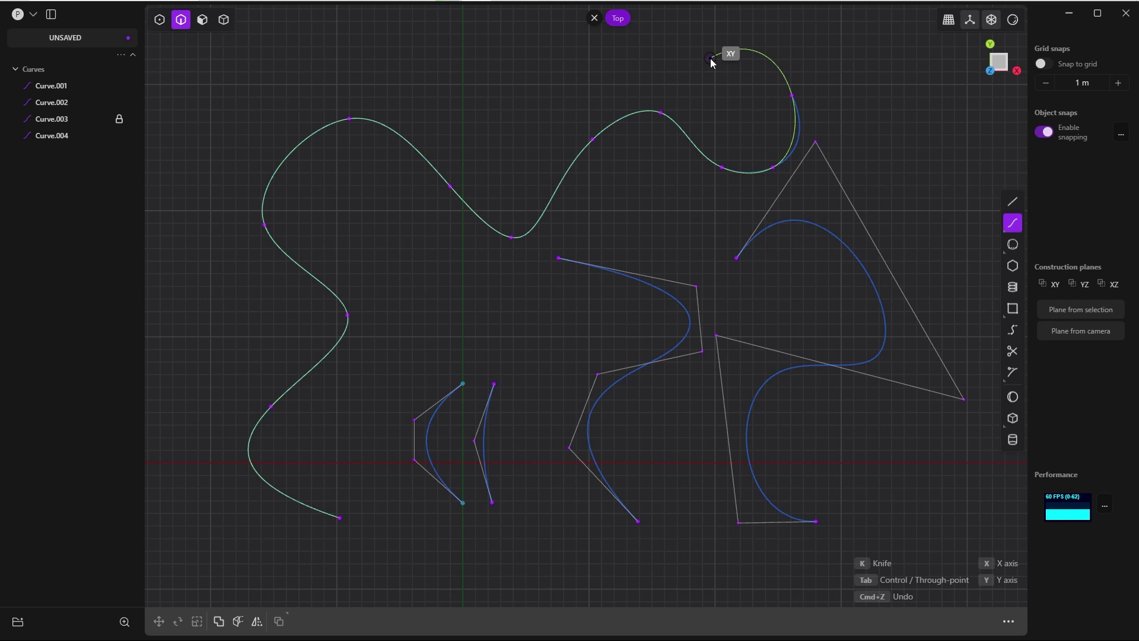
{"action": "right_click", "coordinate": [711, 58]}
Examine the long curve's control points in control point mode, and return to edge selection mode.
{"action": "key", "text": "Tab"}
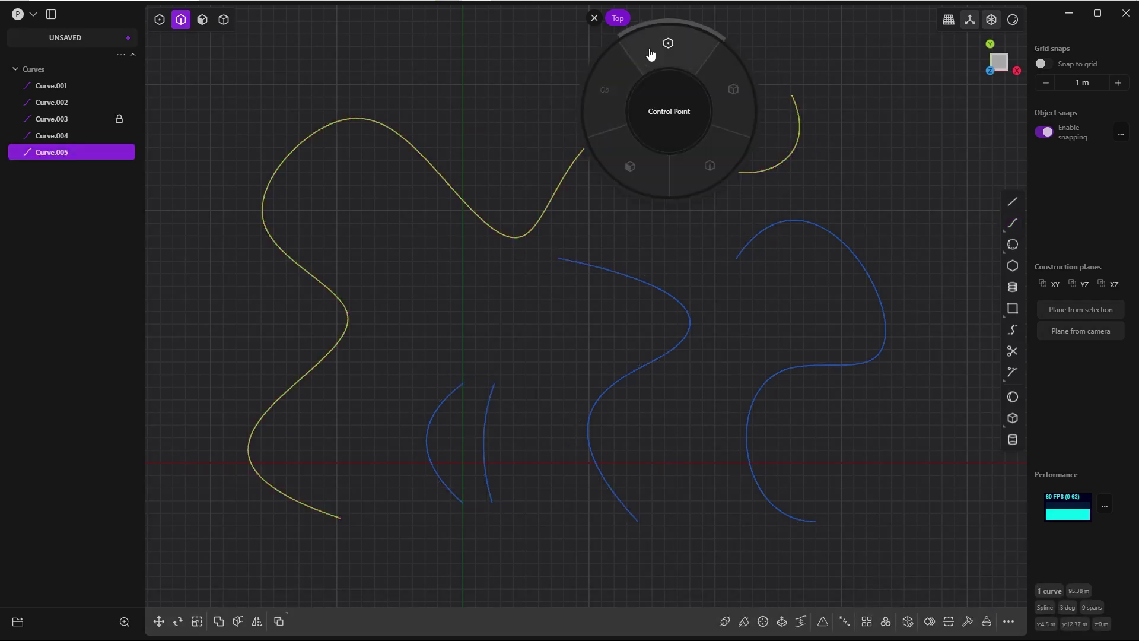
{"action": "left_click", "coordinate": [673, 51]}
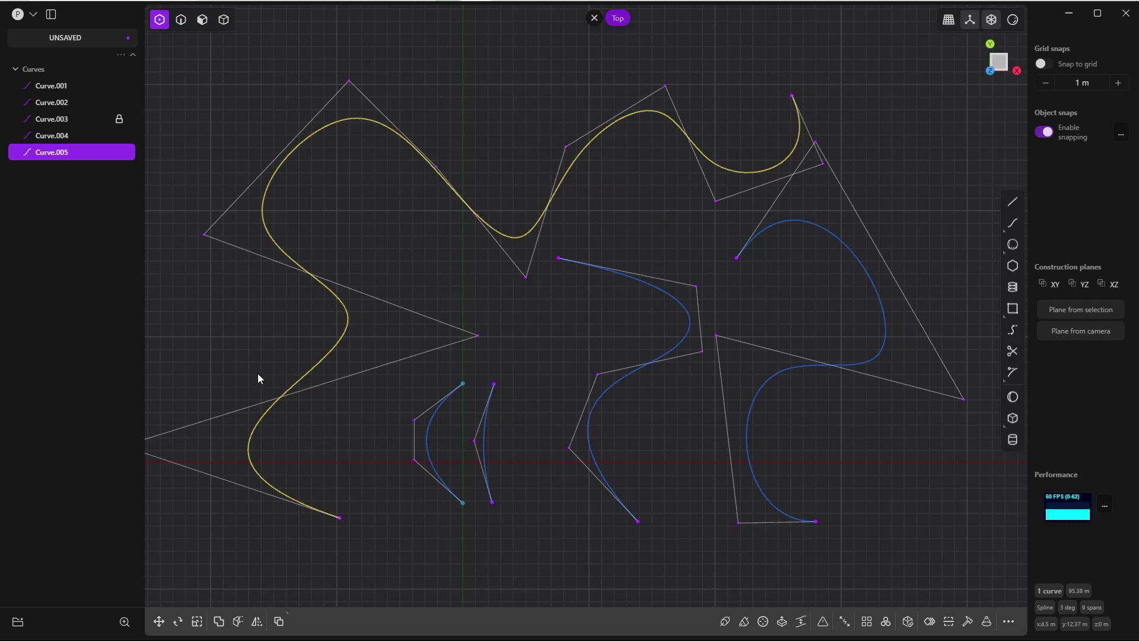
{"action": "key", "text": "2"}
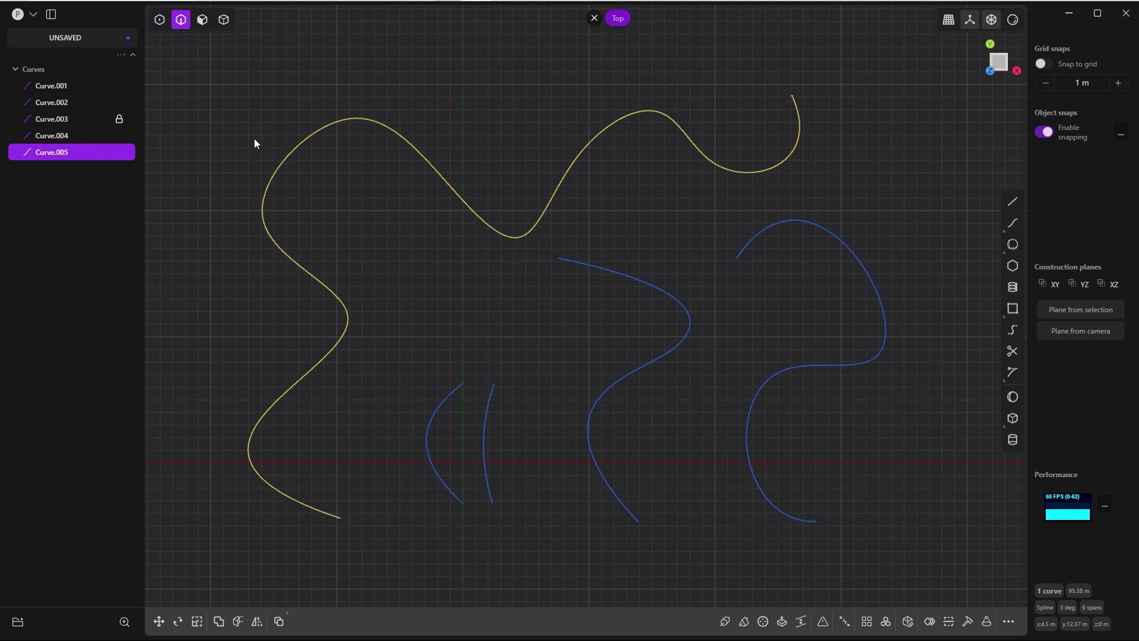
Lock Curve.005 and start a control point curve snapped to its first five control points, from its lower end up to its highest peak.
{"action": "left_click", "coordinate": [119, 153]}
{"action": "left_click", "coordinate": [1013, 223]}
{"action": "scroll", "coordinate": [336, 331], "scroll_direction": "down", "scroll_amount": 4}
{"action": "scroll", "coordinate": [429, 326], "scroll_direction": "up", "scroll_amount": 3}
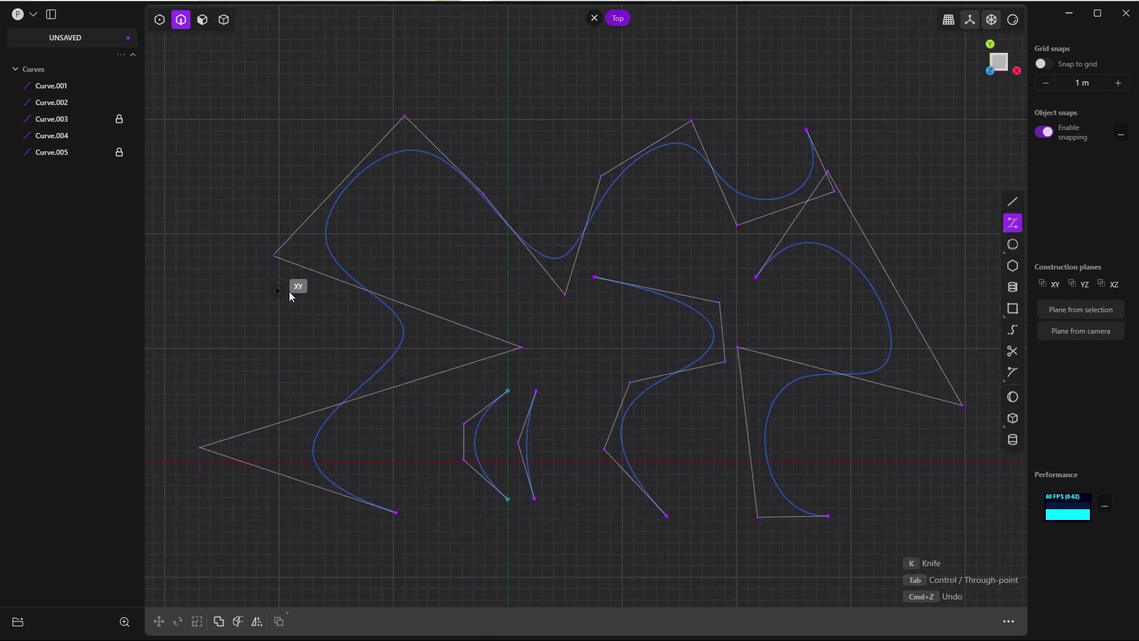
{"action": "left_click", "coordinate": [396, 512]}
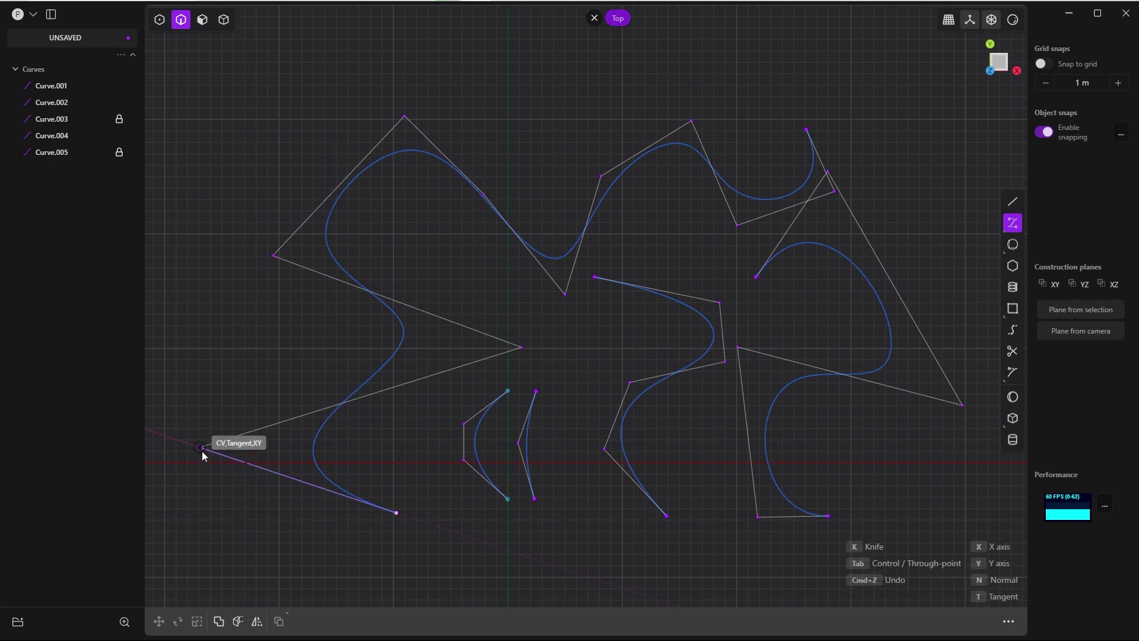
{"action": "left_click", "coordinate": [202, 447]}
{"action": "left_click", "coordinate": [521, 347]}
{"action": "left_click", "coordinate": [273, 255]}
{"action": "left_click", "coordinate": [404, 116]}
Continue tracing the remaining control points of Curve.005 and finish the new curve at about 97 m long.
{"action": "left_click", "coordinate": [483, 194]}
{"action": "left_click", "coordinate": [564, 295]}
{"action": "left_click", "coordinate": [601, 176]}
{"action": "left_click", "coordinate": [691, 121]}
{"action": "left_click", "coordinate": [737, 225]}
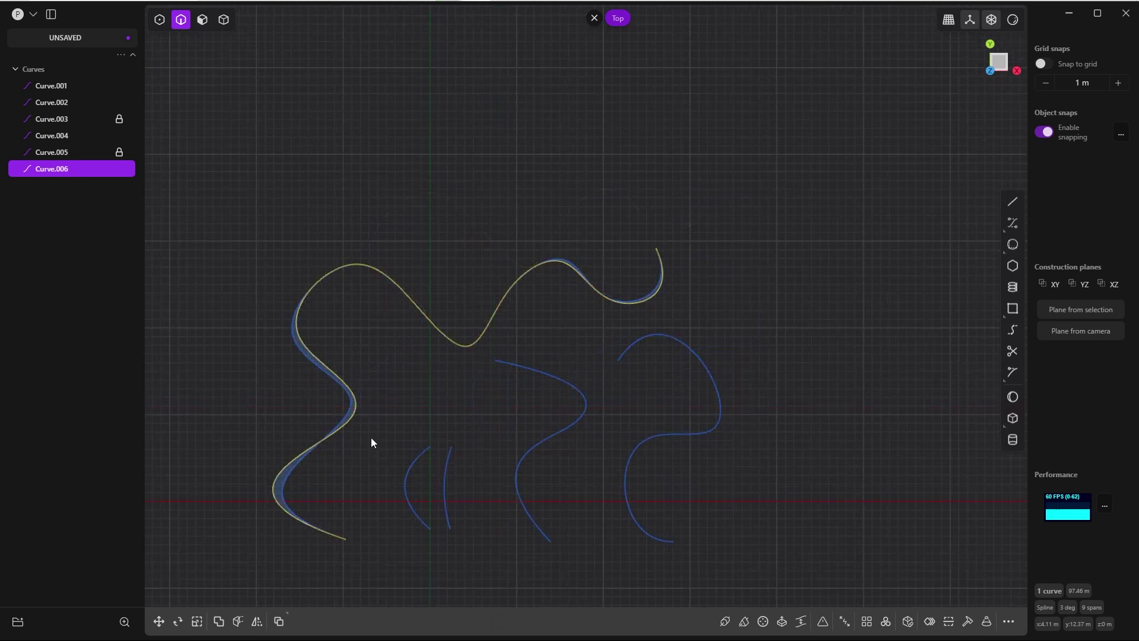
Move the traced curve clear of the original toward positive X and Y, and unlock Curve.005.
{"action": "key", "text": "g"}
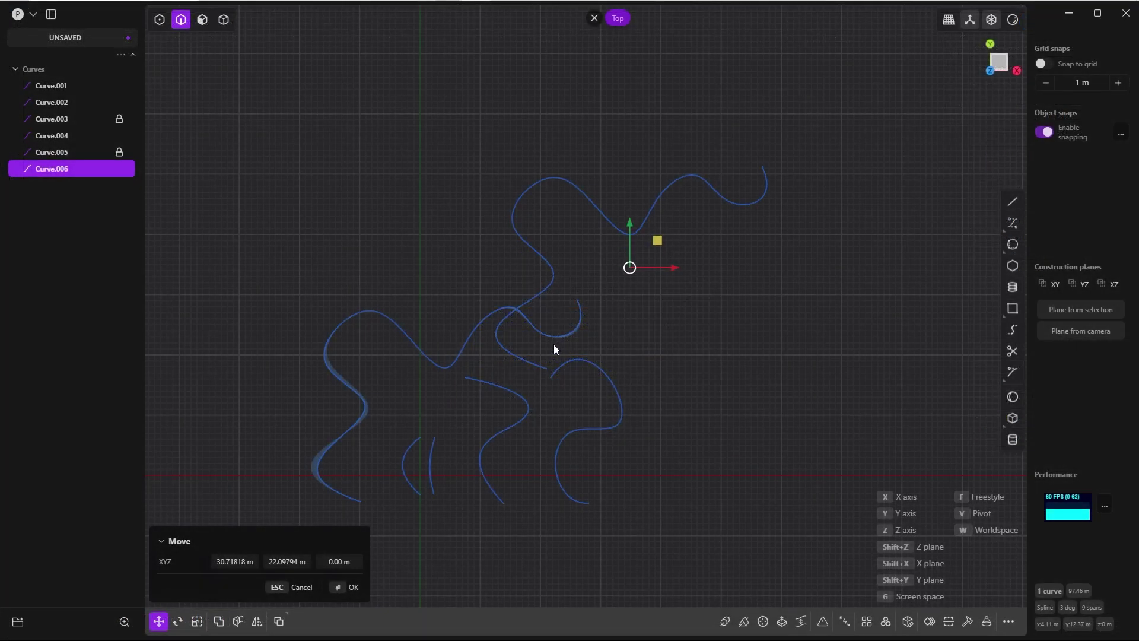
{"action": "left_click", "coordinate": [551, 344]}
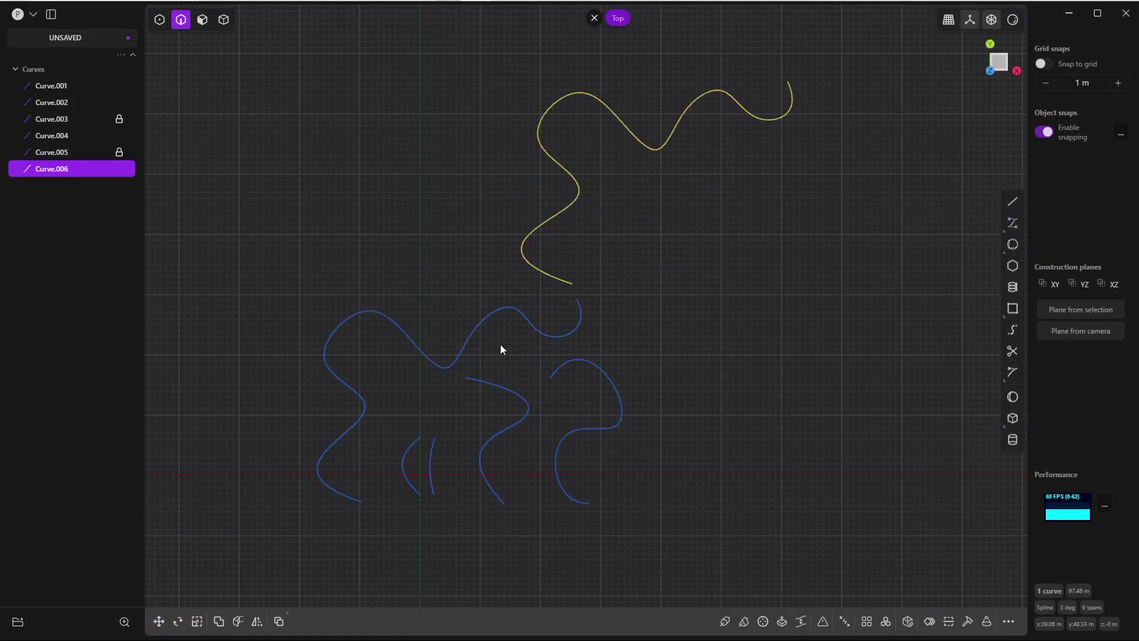
{"action": "left_click", "coordinate": [119, 152]}
Set the move pivot at the traced curve's lower end and snap it onto the upper free end of Curve.005.
{"action": "key", "text": "g"}
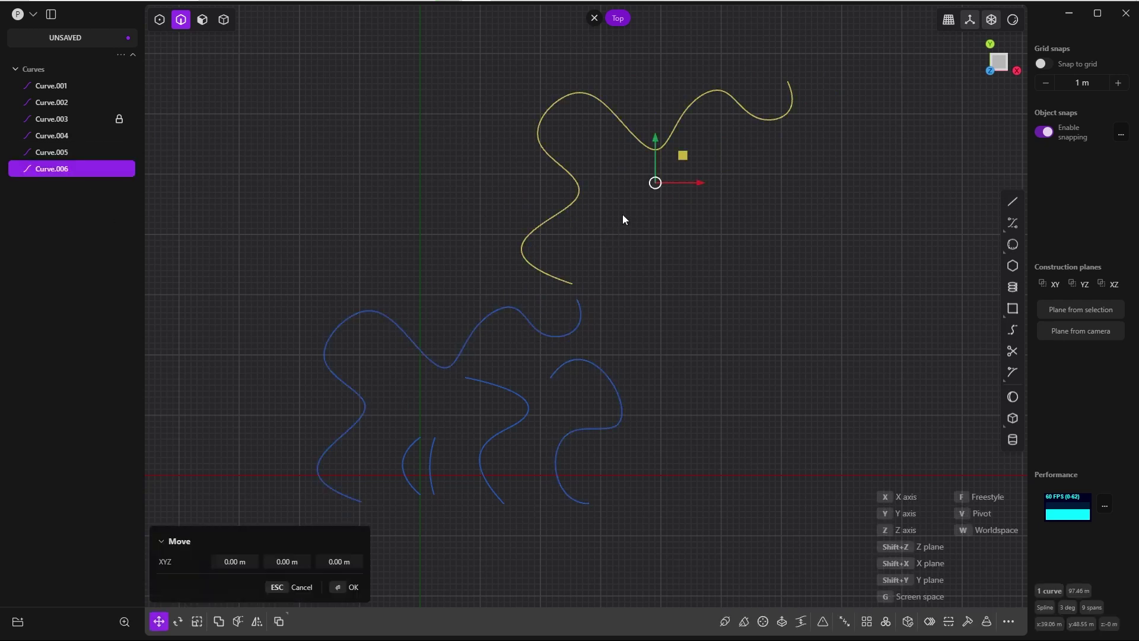
{"action": "key", "text": "v"}
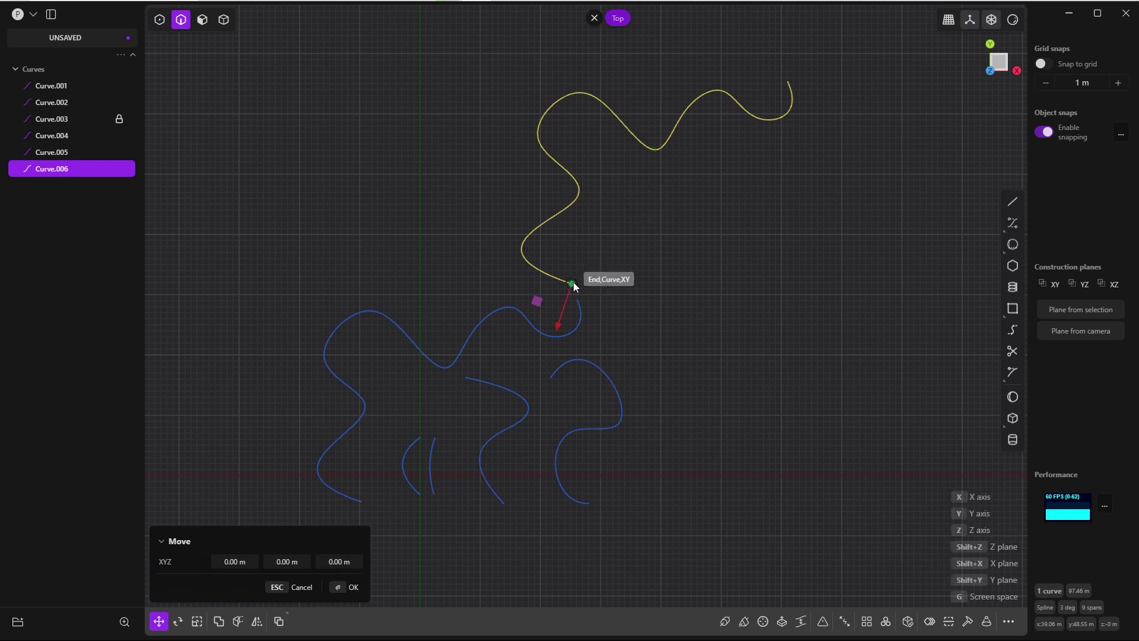
{"action": "left_click", "coordinate": [574, 284]}
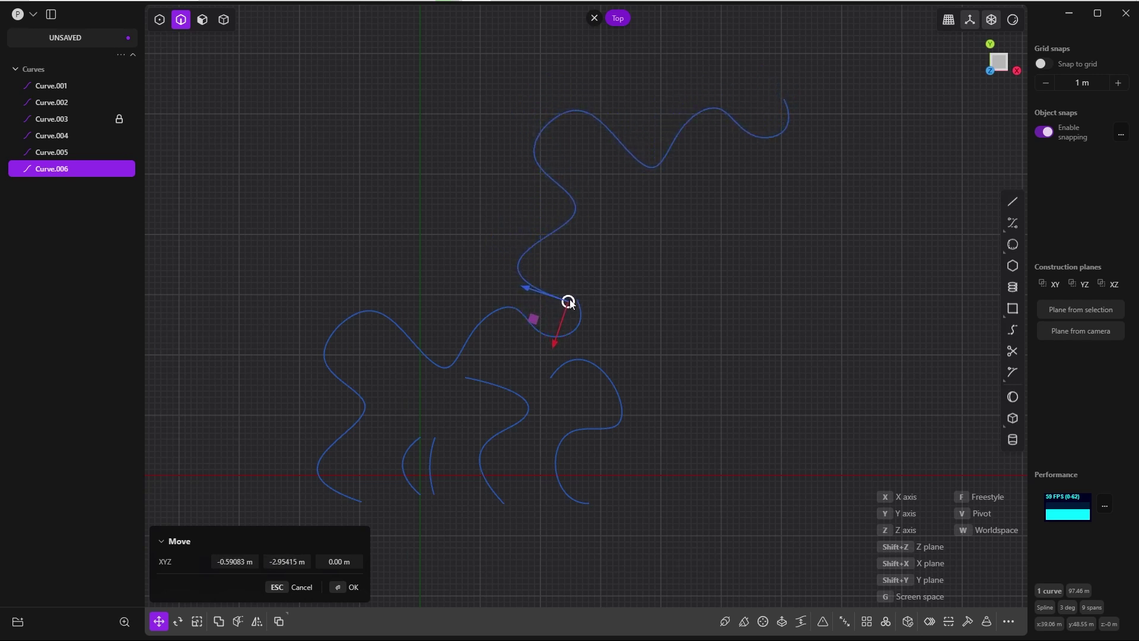
{"action": "left_click", "coordinate": [576, 300]}
Examine the control points where the ends of the two long curves meet.
{"action": "key", "text": "Tab"}
{"action": "left_click", "coordinate": [622, 224]}
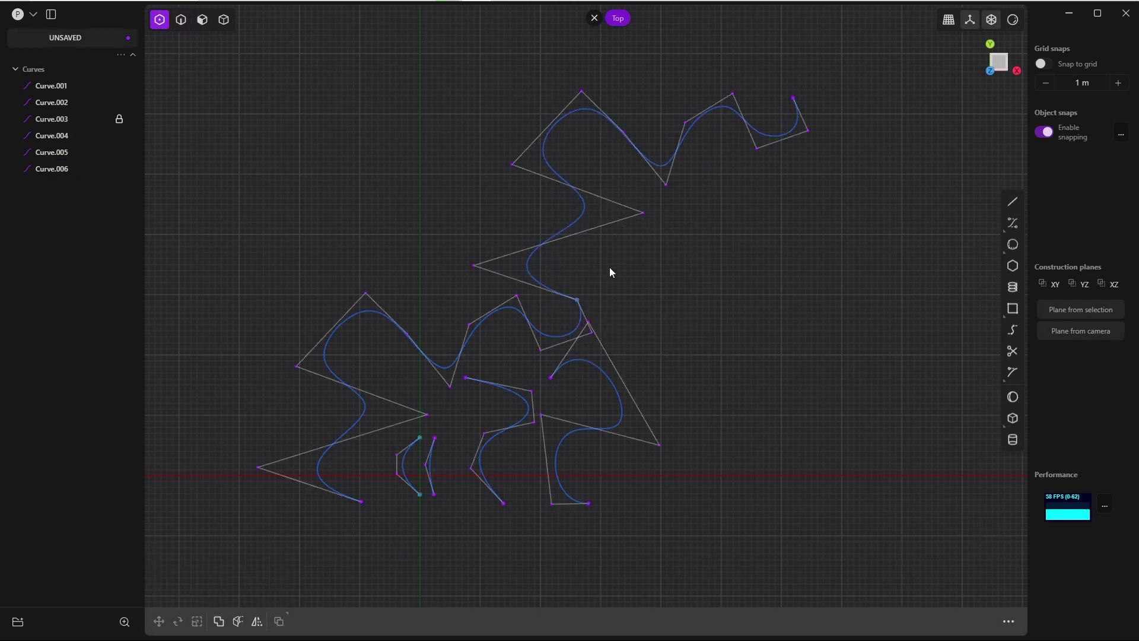
{"action": "scroll", "coordinate": [605, 287], "scroll_direction": "up", "scroll_amount": 3}
{"action": "scroll", "coordinate": [587, 365], "scroll_direction": "up", "scroll_amount": 3}
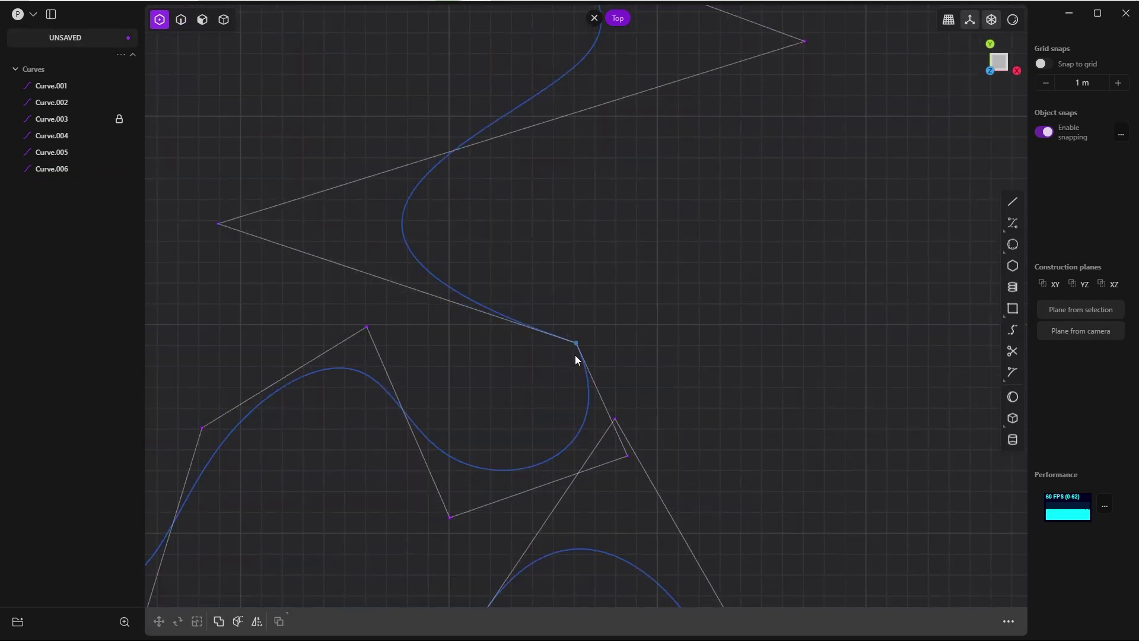
{"action": "scroll", "coordinate": [559, 305], "scroll_direction": "down", "scroll_amount": 4}
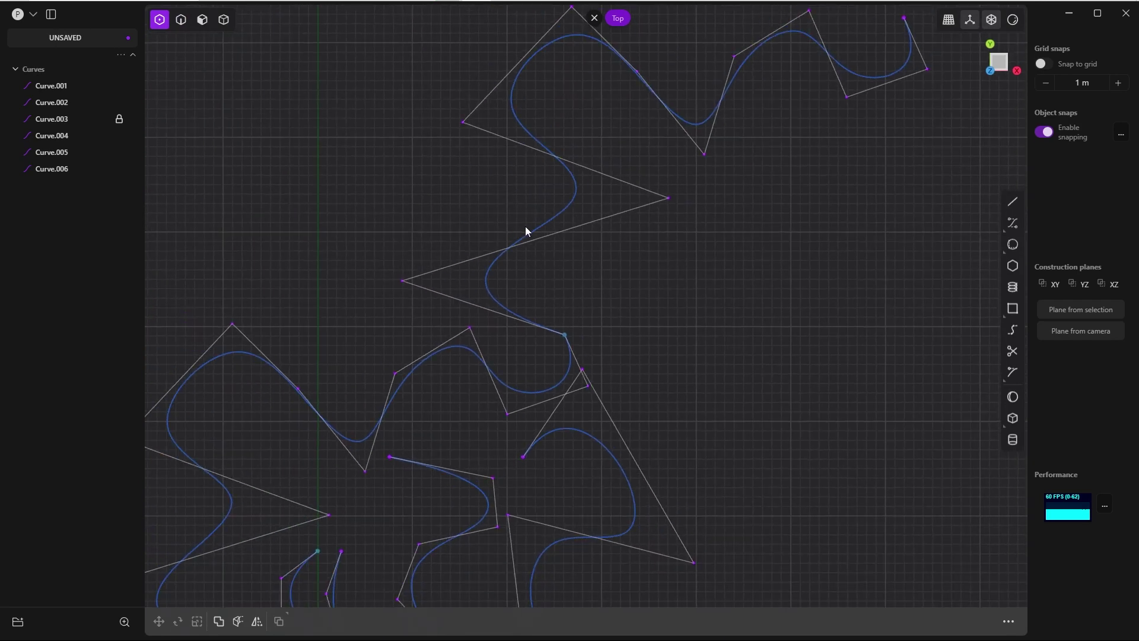
Select the two long touching curves in edge selection mode and join them into one curve.
{"action": "key", "text": "Tab"}
{"action": "left_click", "coordinate": [604, 334]}
{"action": "left_click", "coordinate": [533, 324]}
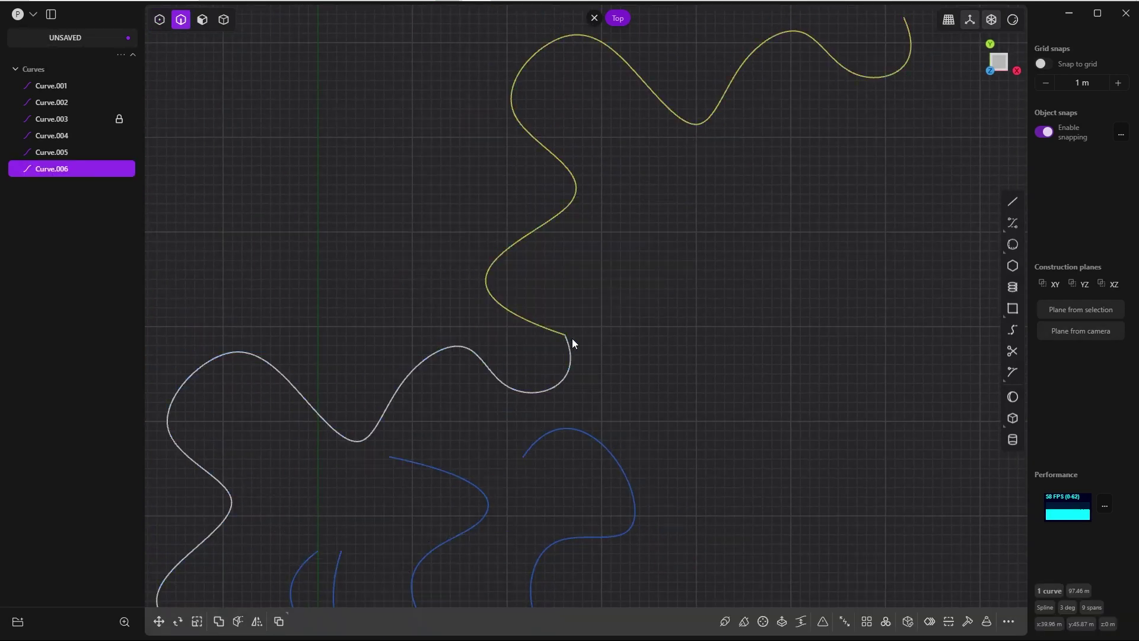
{"action": "left_click", "coordinate": [572, 361], "text": "shift"}
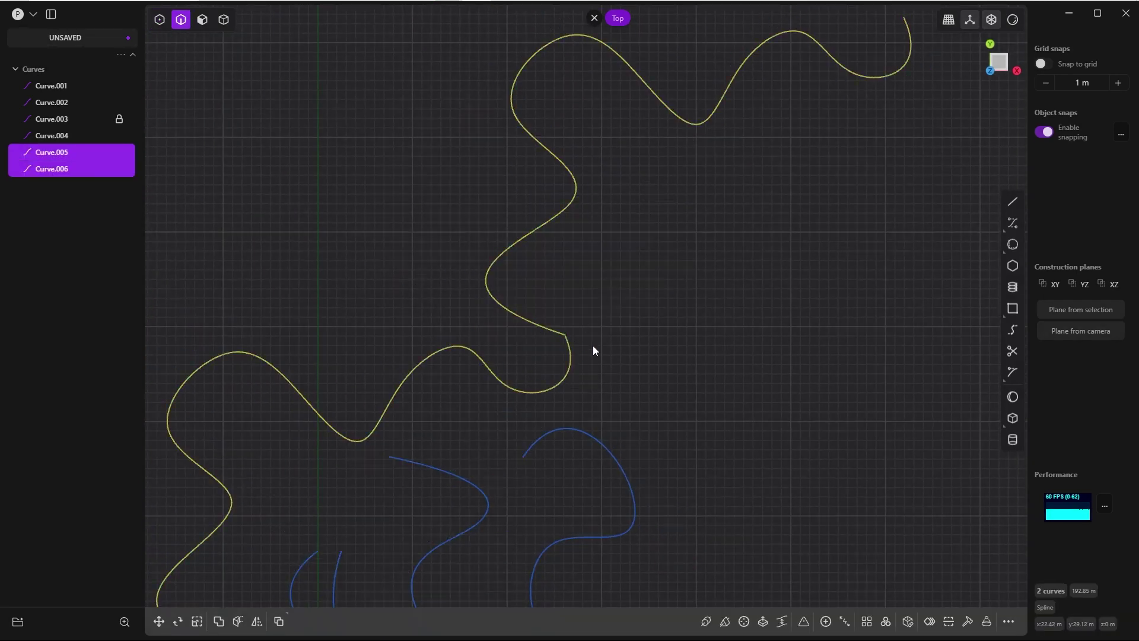
{"action": "key", "text": "j"}
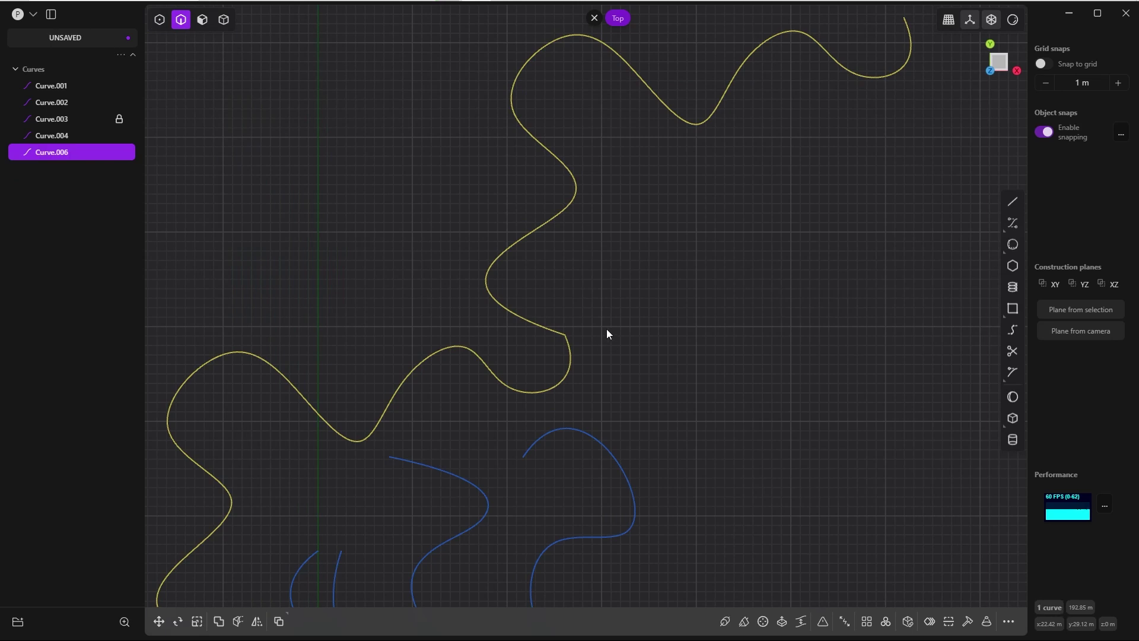
Smooth the joined long curve by deleting its corner at the junction point, and remove the other curves.
{"action": "key", "text": "1"}
{"action": "scroll", "coordinate": [582, 330], "scroll_direction": "up", "scroll_amount": 5}
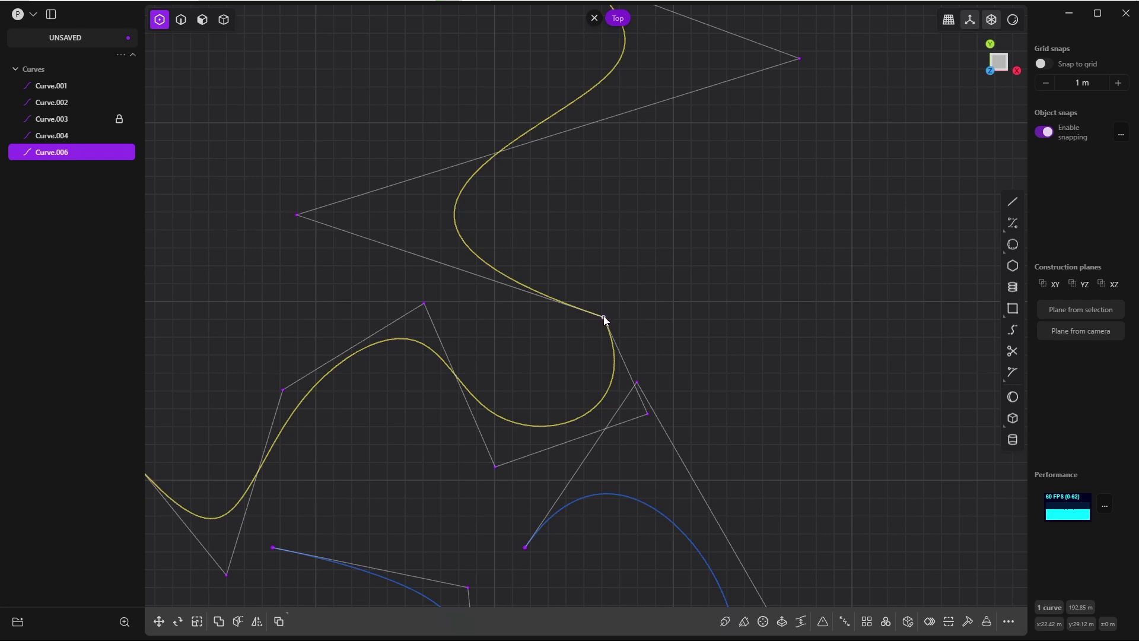
{"action": "left_click", "coordinate": [587, 357]}
{"action": "scroll", "coordinate": [587, 267], "scroll_direction": "down", "scroll_amount": 5}
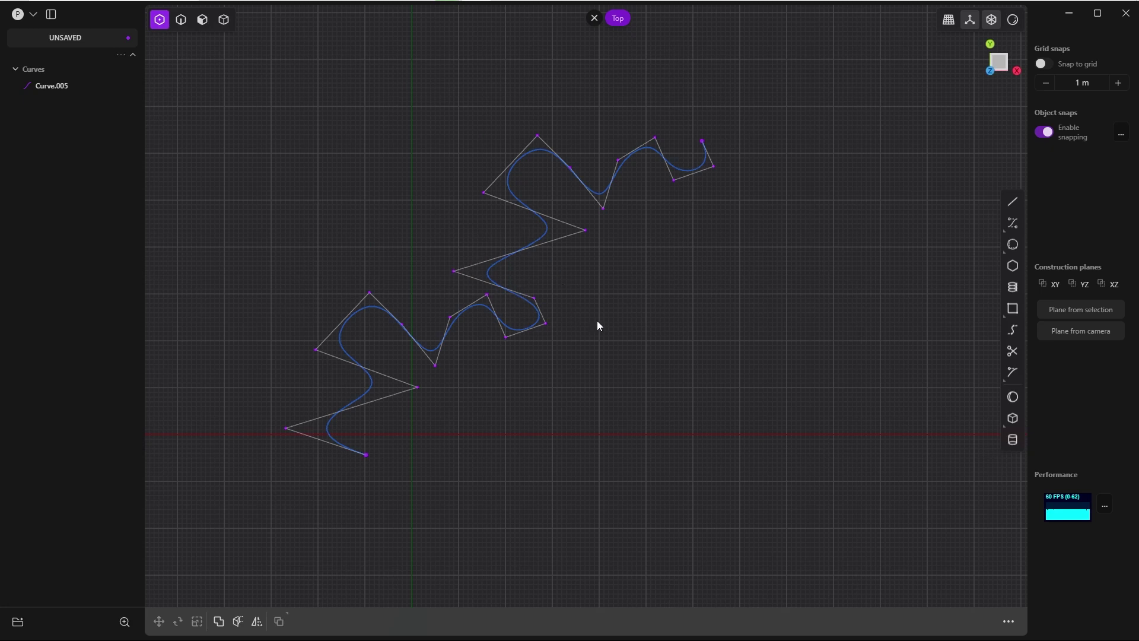
{"action": "key", "text": "2"}
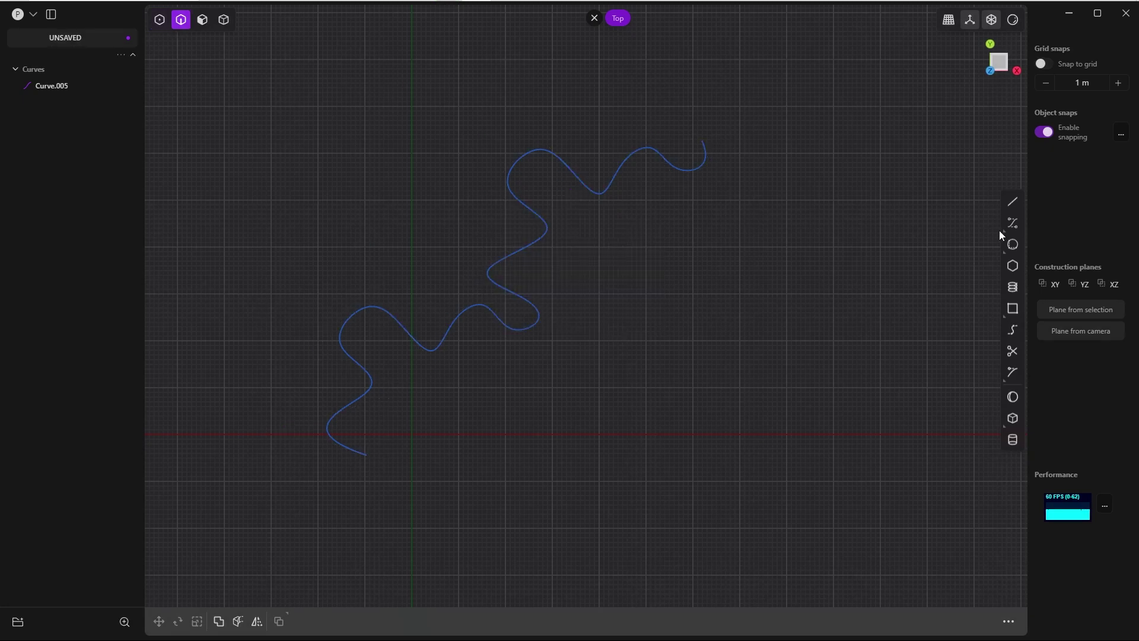
Draw a three-point control point curve arching below the upper end of the long curve, on its positive X side.
{"action": "left_click", "coordinate": [1012, 223]}
{"action": "left_click", "coordinate": [596, 358]}
{"action": "left_click", "coordinate": [705, 287]}
{"action": "left_click", "coordinate": [801, 318]}
{"action": "right_click", "coordinate": [822, 393]}
Draw a second three-point control point curve, about 36 m long, running down toward the first arc's positive X end.
{"action": "left_click", "coordinate": [1012, 223]}
{"action": "left_click", "coordinate": [858, 143]}
{"action": "left_click", "coordinate": [872, 232]}
{"action": "left_click", "coordinate": [823, 308]}
{"action": "key", "text": "Return"}
Move the second arc by a pivot on its lower end, snapping it onto the first arc's nearest end.
{"action": "key", "text": "g"}
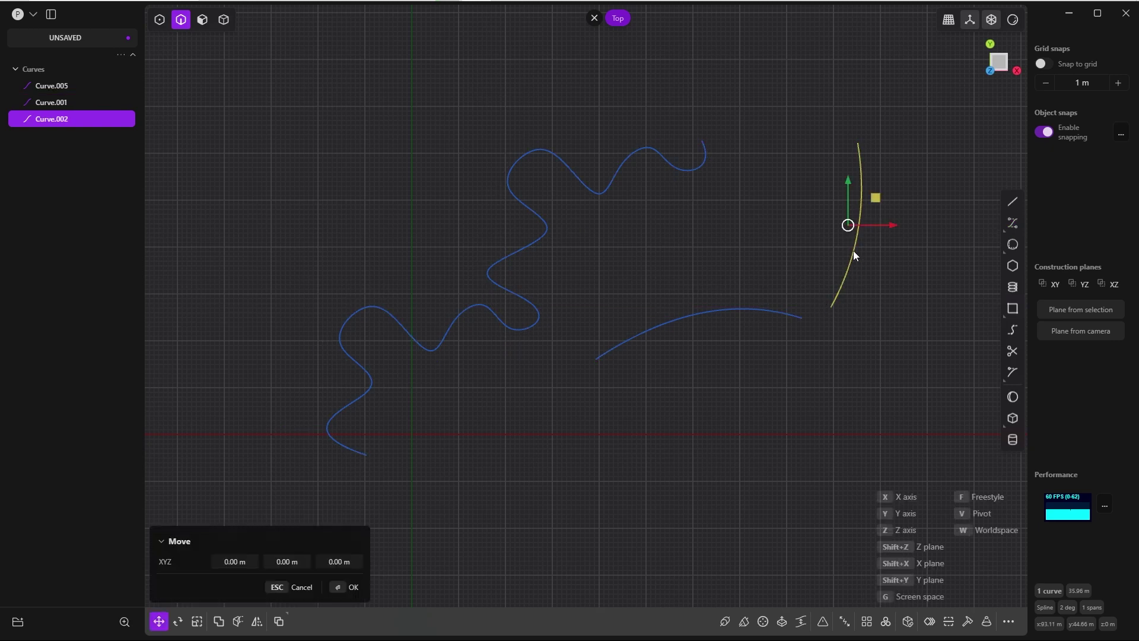
{"action": "key", "text": "v"}
{"action": "left_click", "coordinate": [830, 307]}
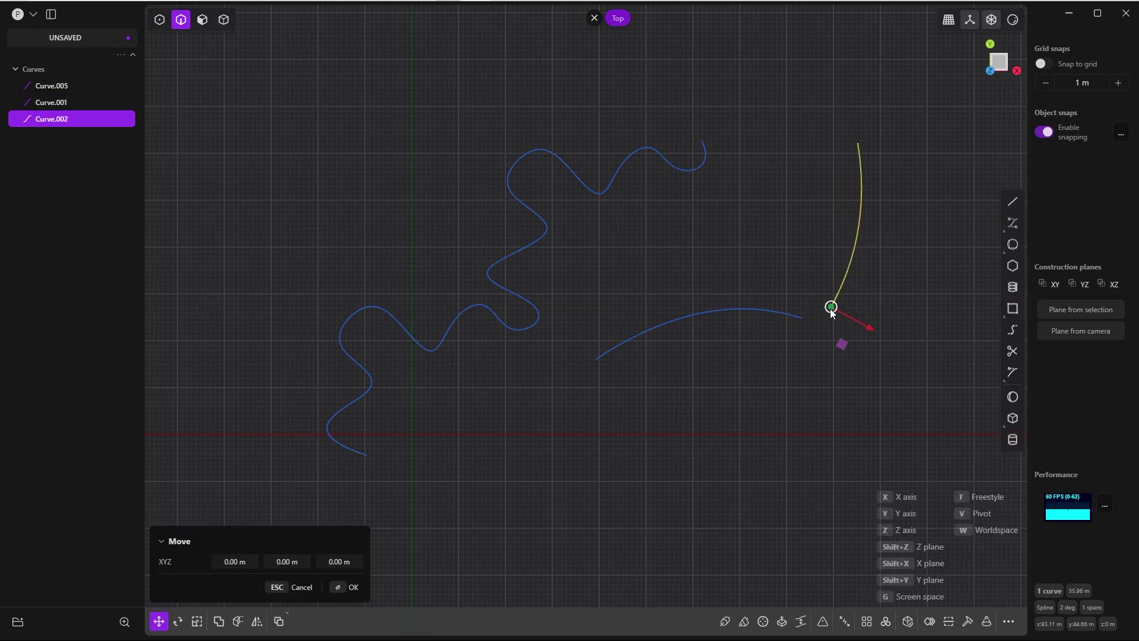
{"action": "left_click_drag", "start_coordinate": [830, 308], "coordinate": [801, 317]}
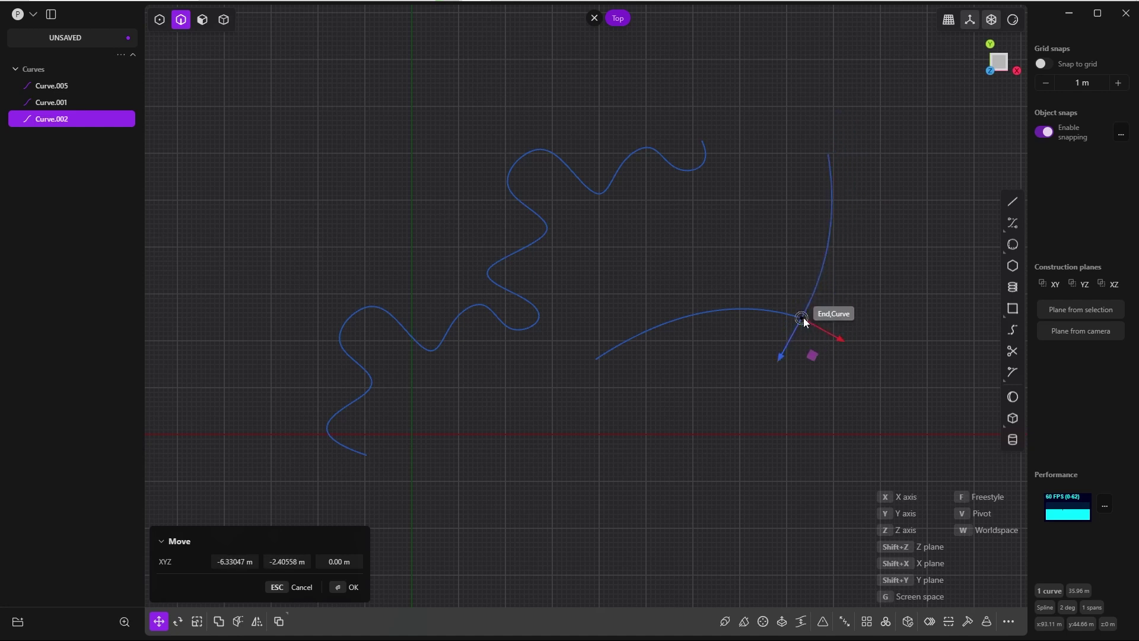
{"action": "left_click", "coordinate": [802, 320]}
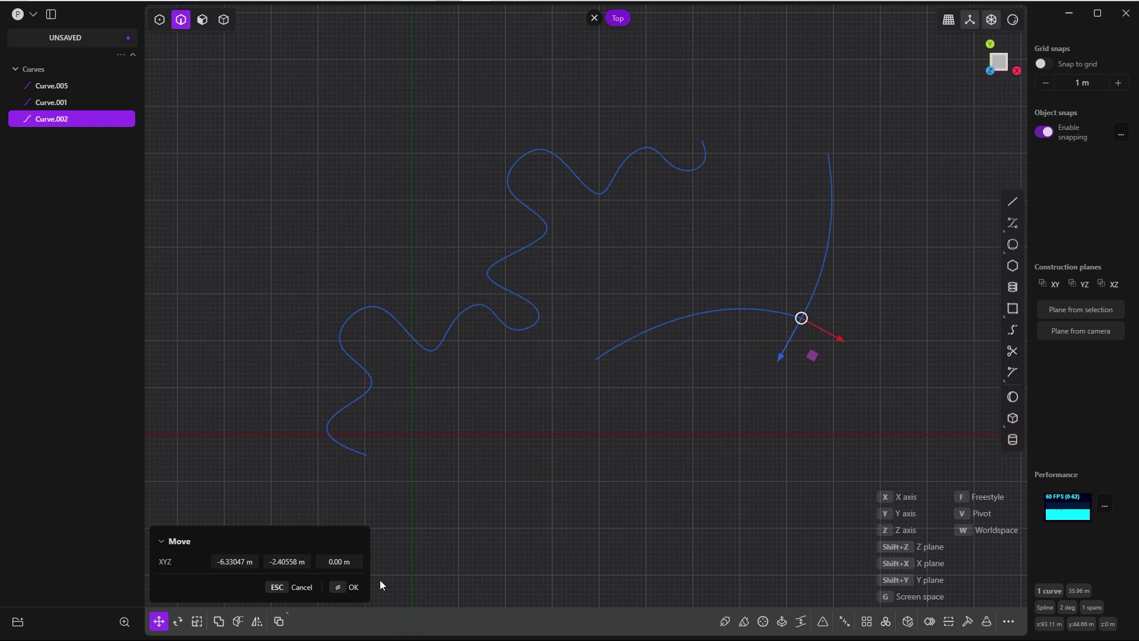
{"action": "left_click", "coordinate": [352, 587]}
Select the two touching arcs and join them into a single curve.
{"action": "mouse_move", "coordinate": [825, 330]}
{"action": "right_mouse_down"}
{"action": "mouse_move", "coordinate": [837, 344]}
{"action": "mouse_move", "coordinate": [838, 316]}
{"action": "right_mouse_up"}
{"action": "left_click_drag", "start_coordinate": [856, 333], "coordinate": [805, 273]}
{"action": "left_click_drag", "start_coordinate": [845, 358], "coordinate": [759, 264]}
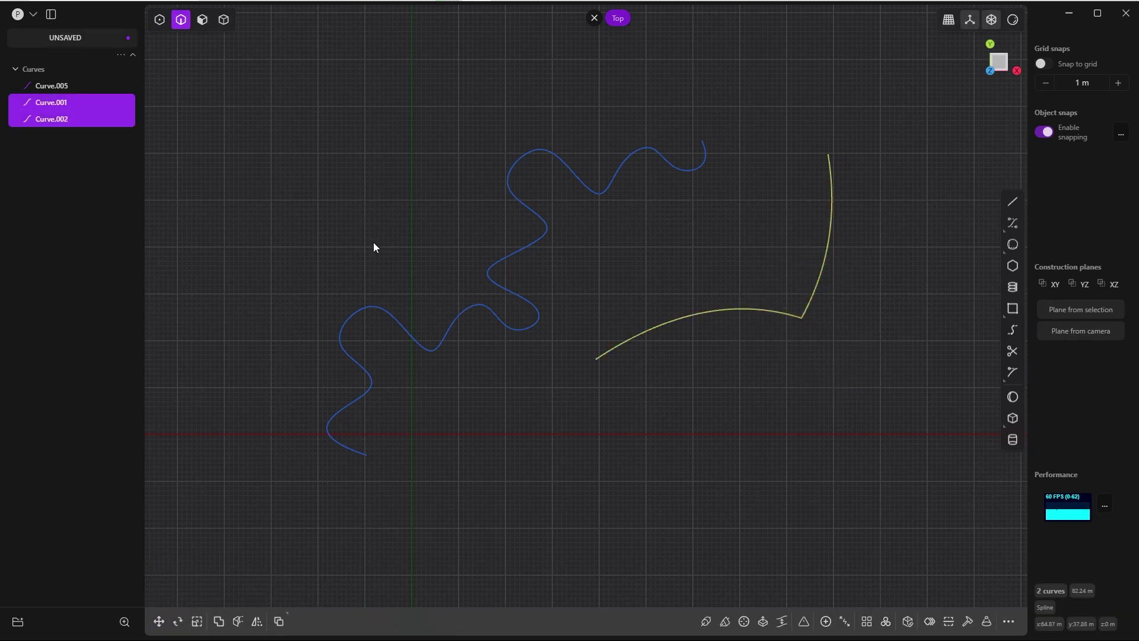
{"action": "key", "text": "j"}
Delete the corner at the joined arcs' junction point in control point mode to make the curve smooth.
{"action": "key", "text": "1"}
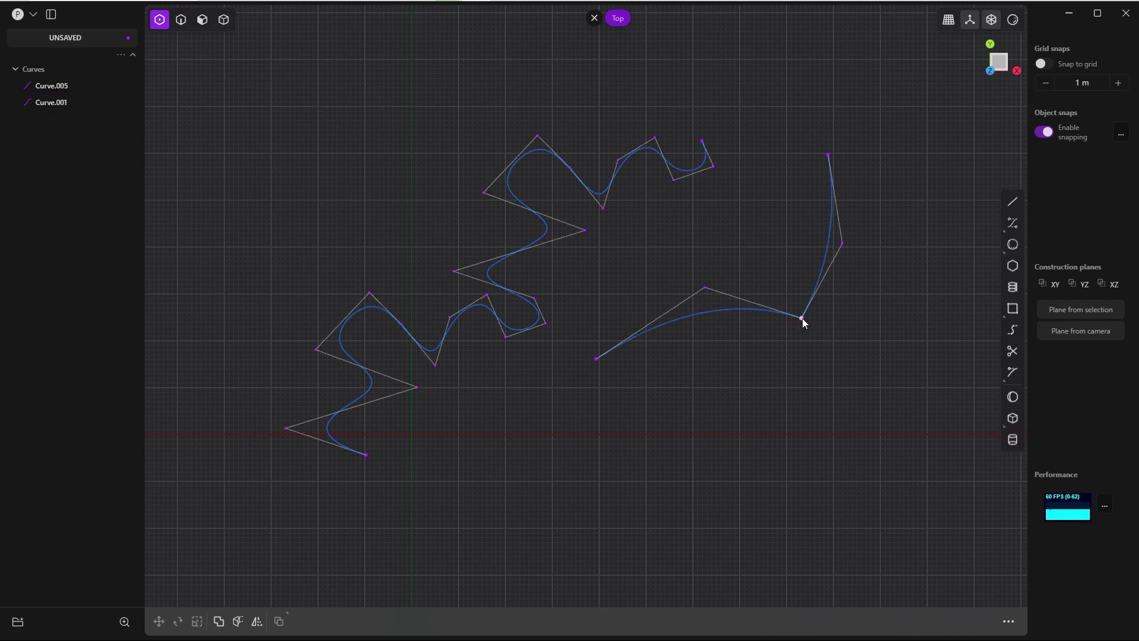
{"action": "left_click", "coordinate": [802, 318]}
{"action": "key", "text": "Delete"}
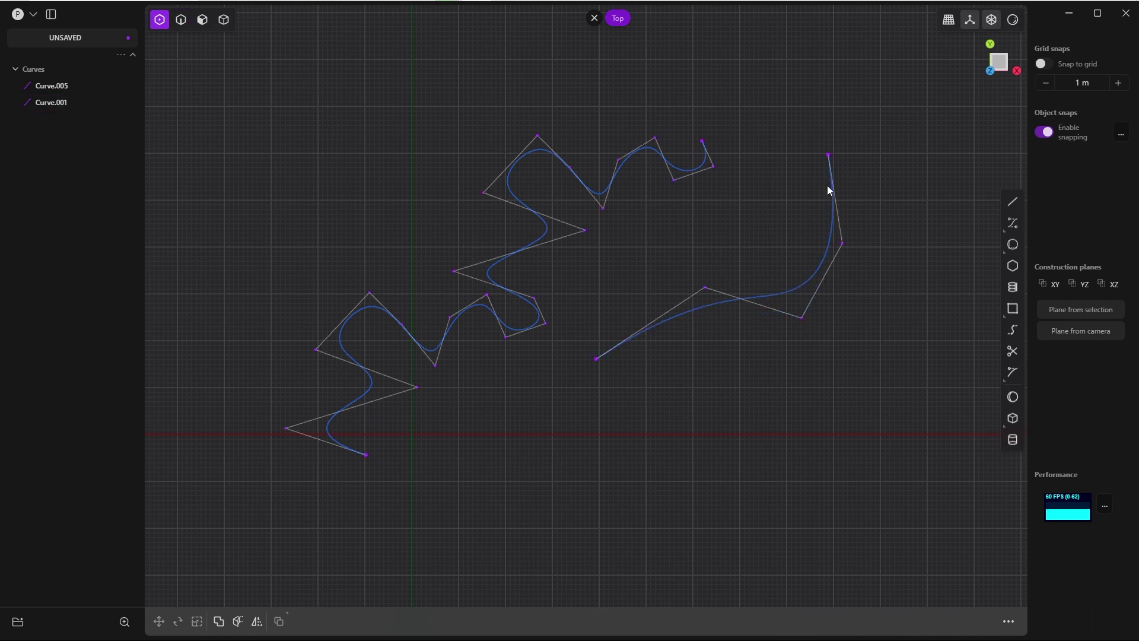